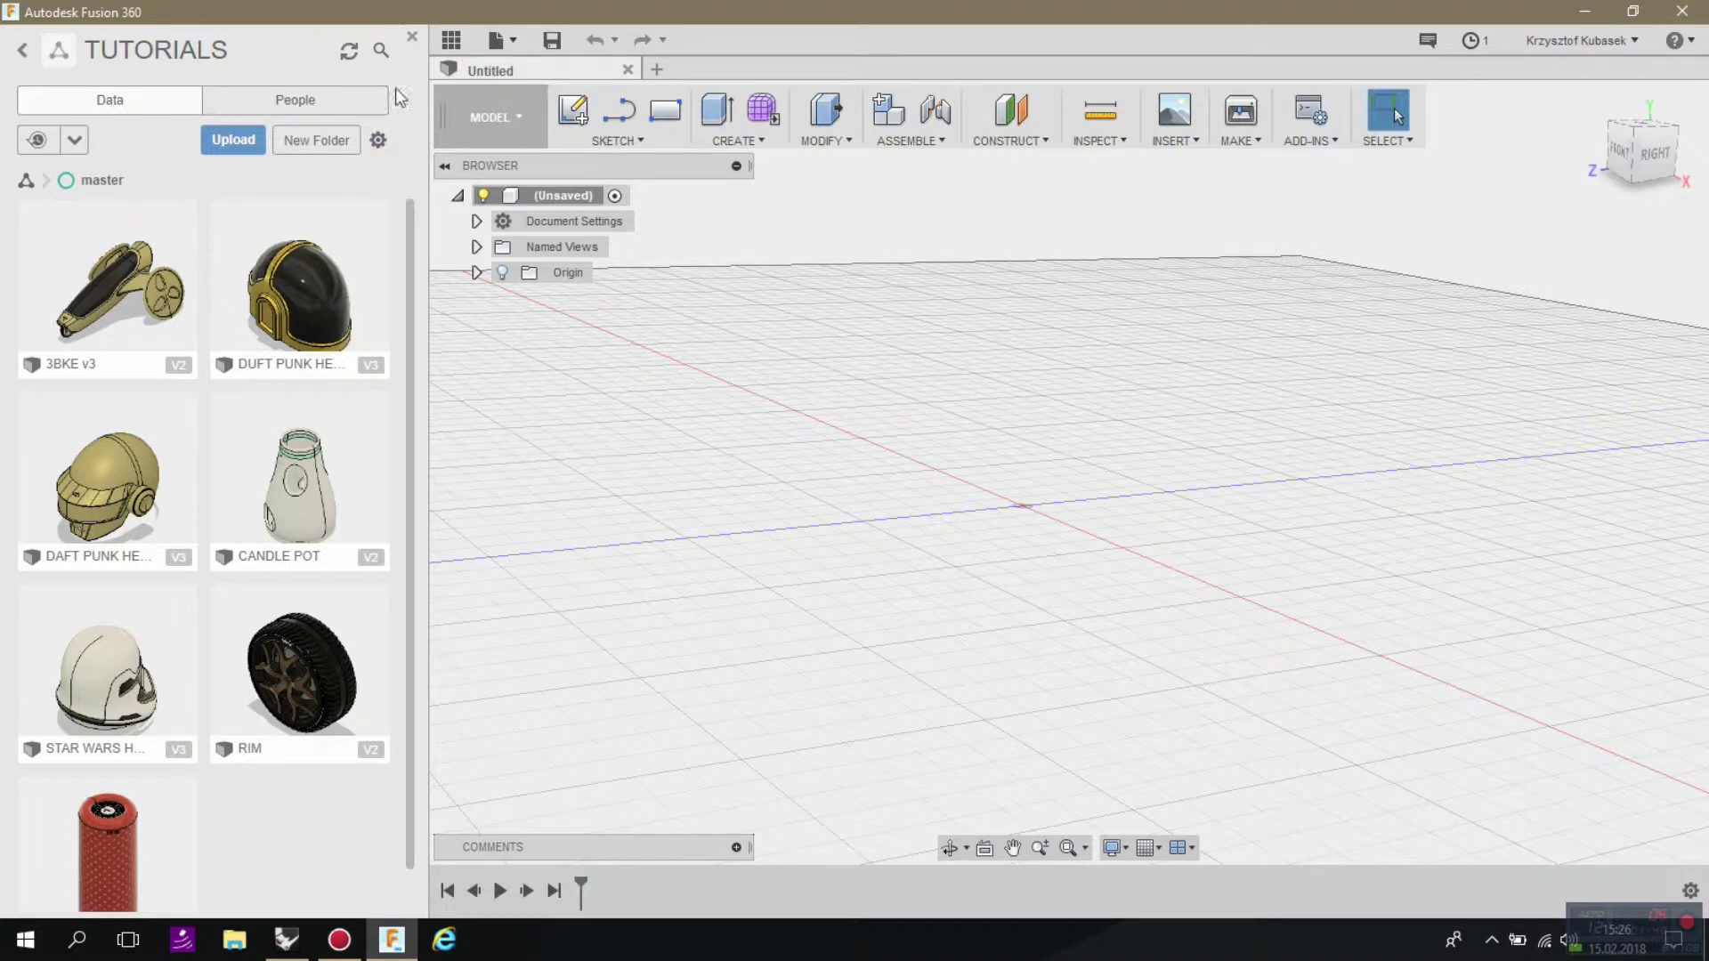
Hide the data panel and create a new form to enter the Sculpt workspace
{"action": "left_click", "coordinate": [448, 42]}
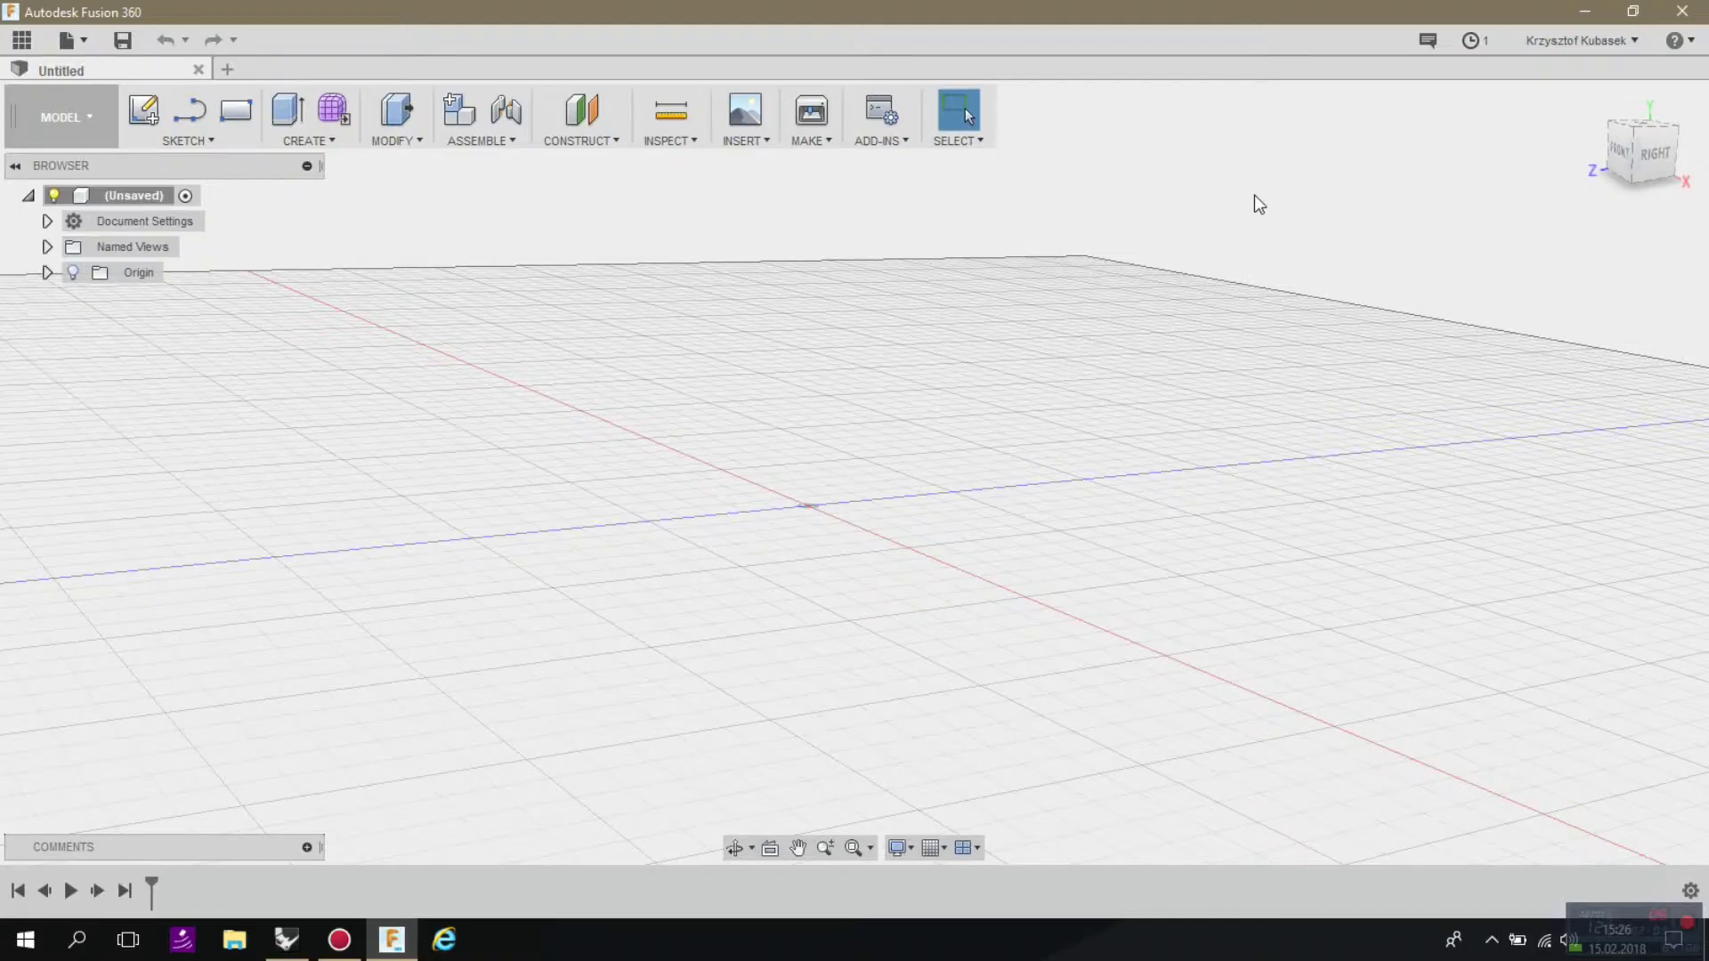
{"action": "left_click", "coordinate": [90, 119]}
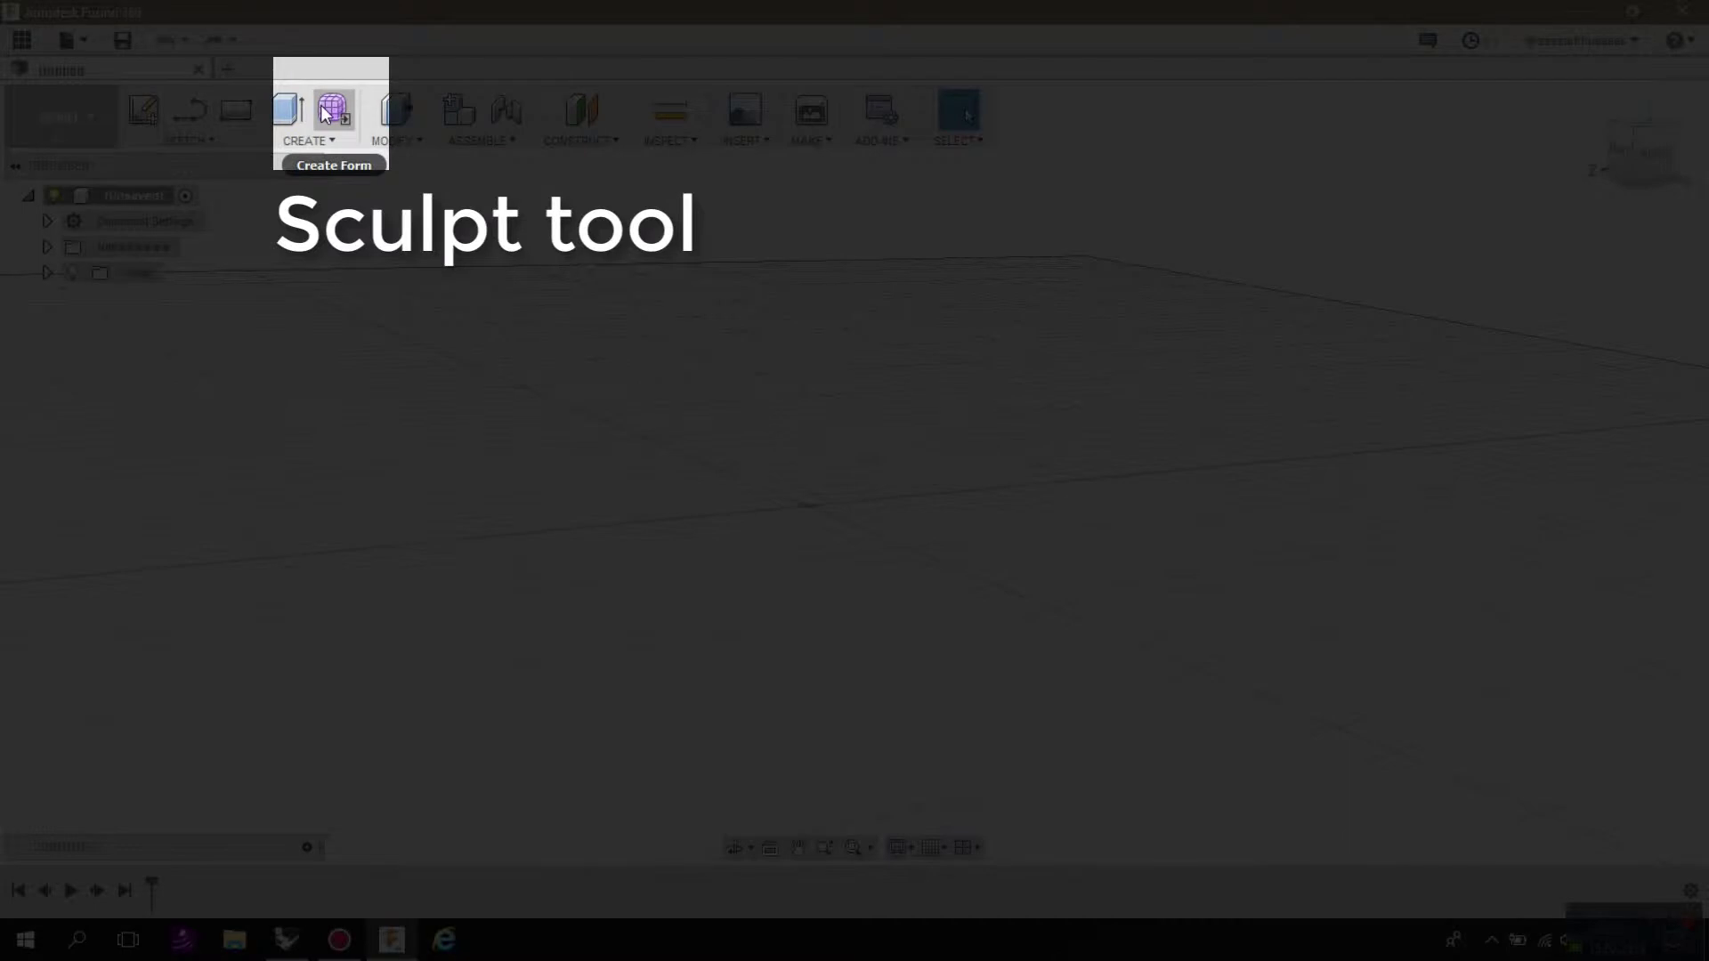
{"action": "left_click", "coordinate": [328, 110]}
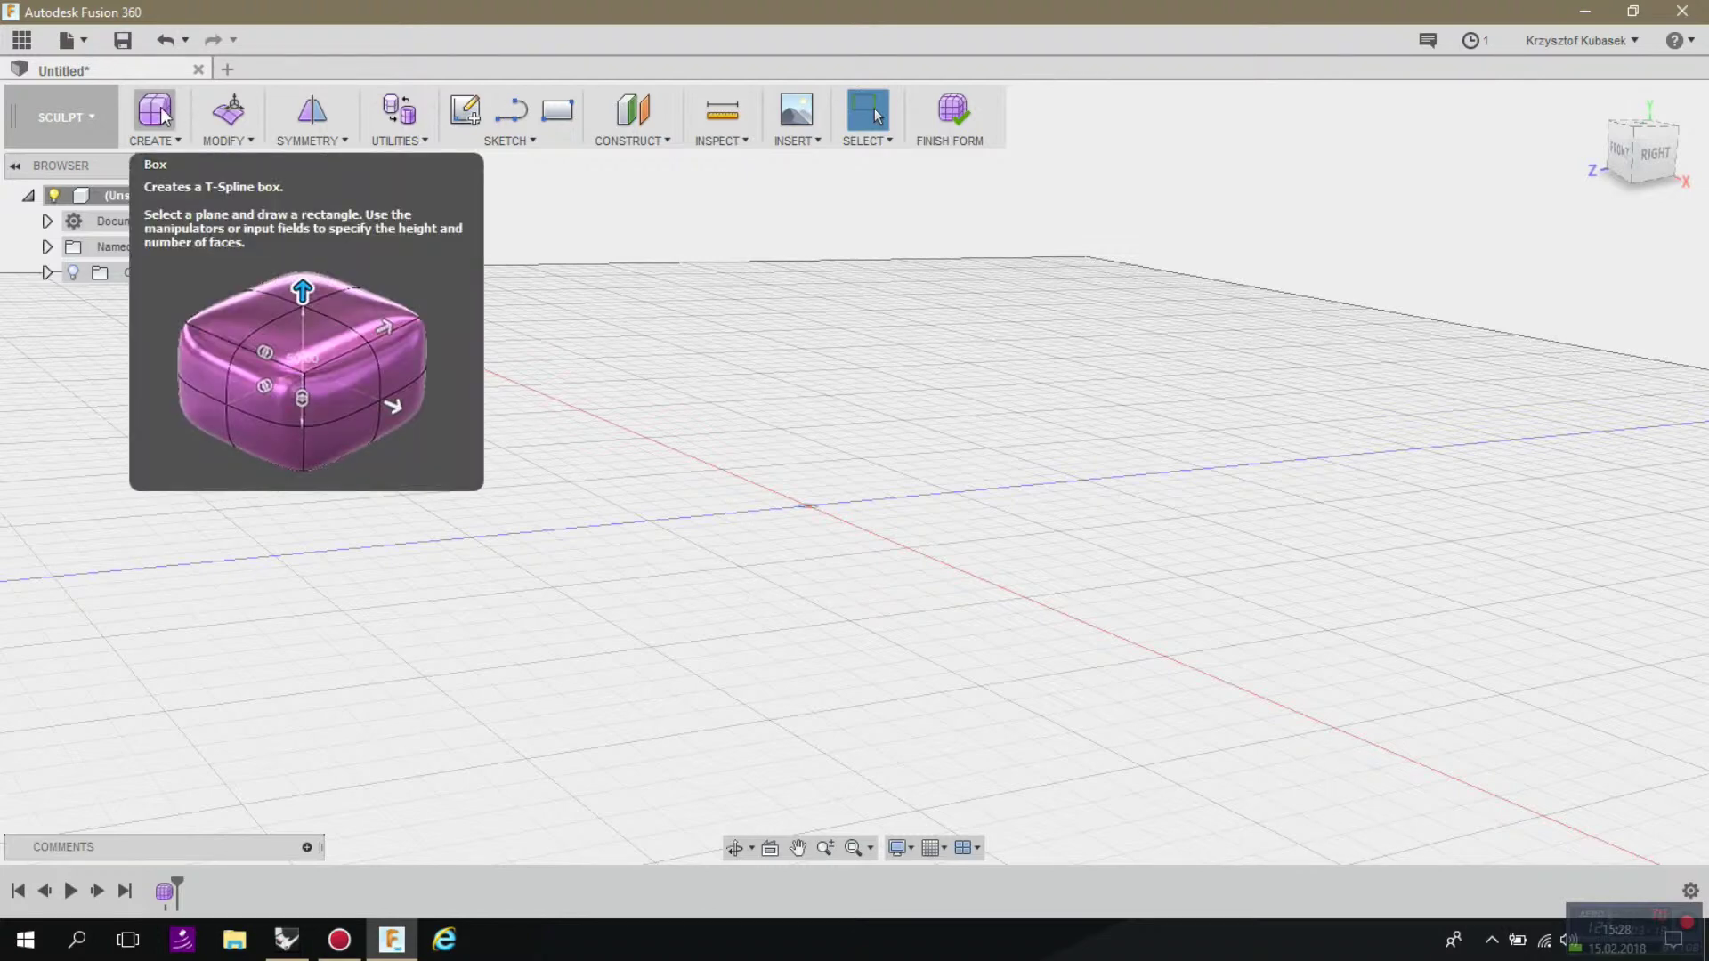
Switch from the Sculpt workspace to the Model workspace
{"action": "left_click", "coordinate": [89, 119]}
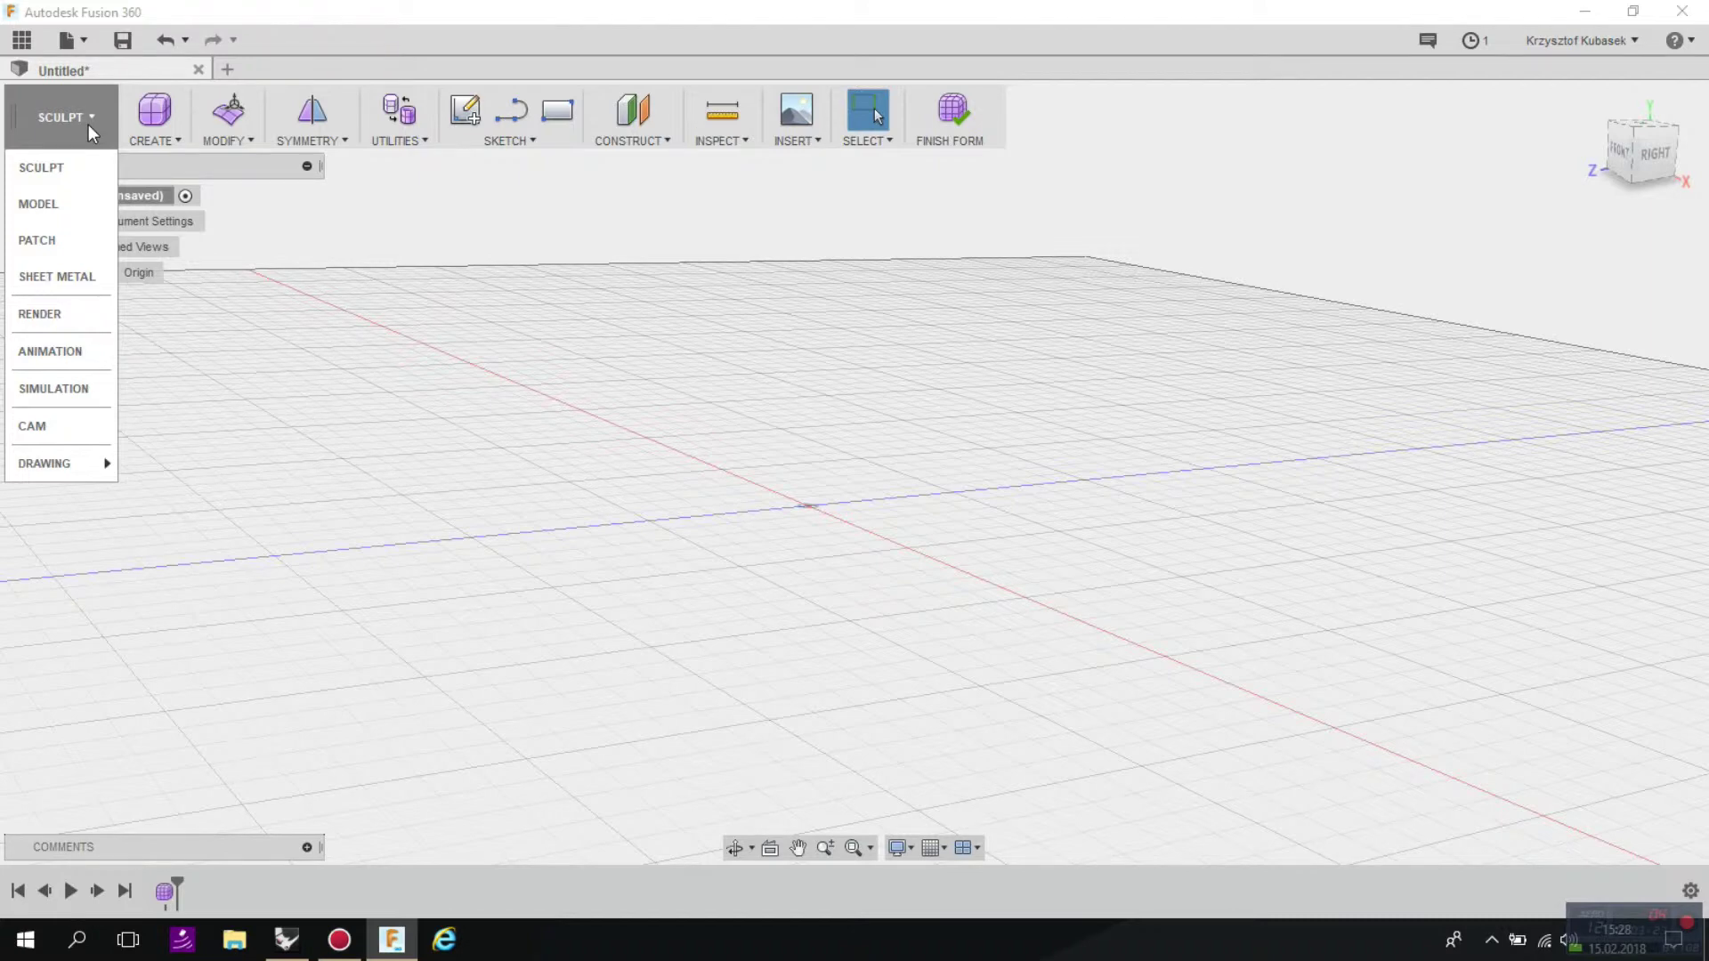
{"action": "left_click", "coordinate": [89, 121]}
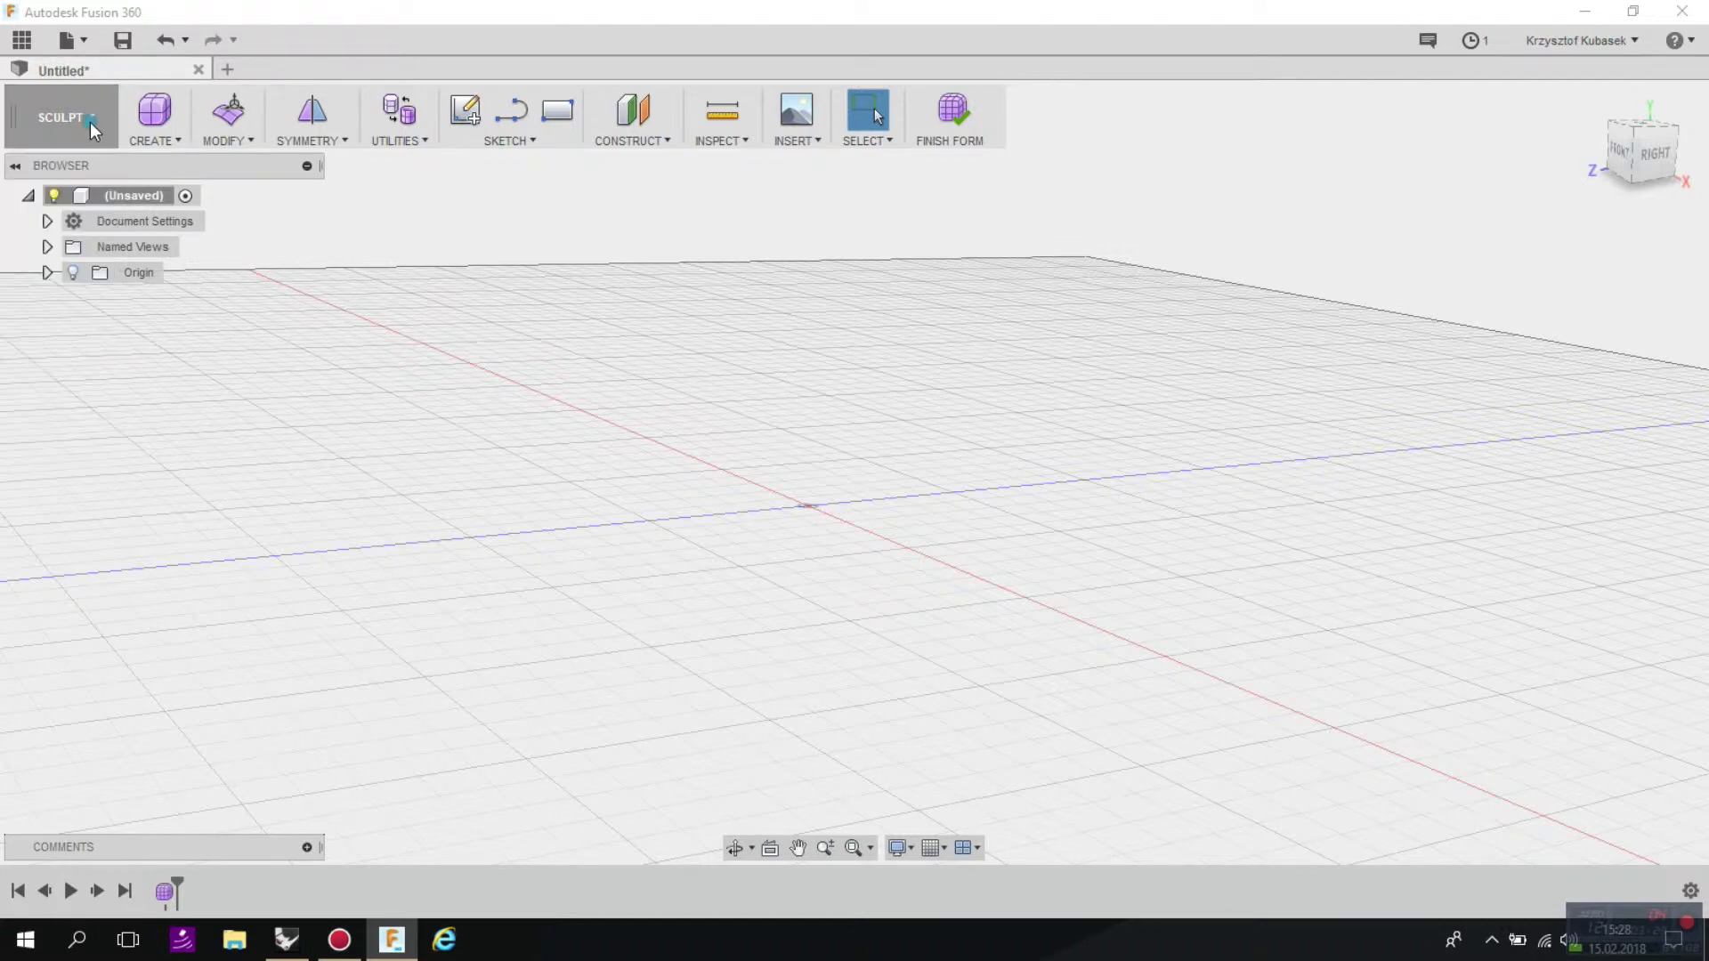
{"action": "left_click", "coordinate": [75, 118]}
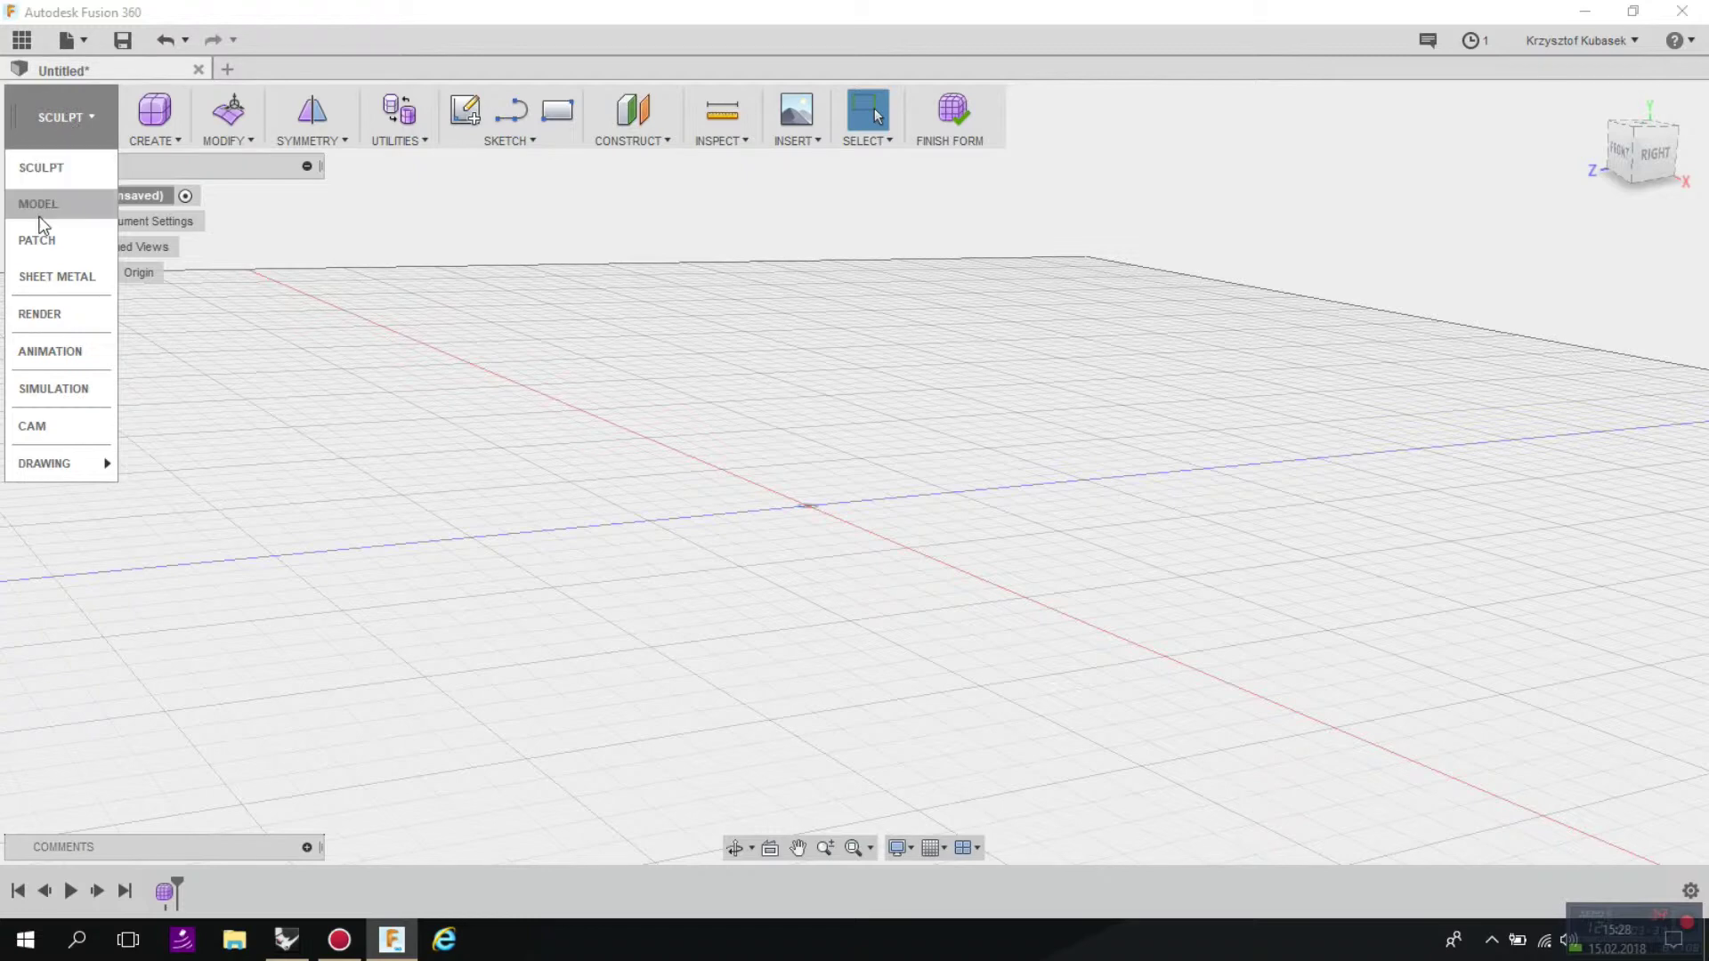
{"action": "left_click", "coordinate": [41, 208]}
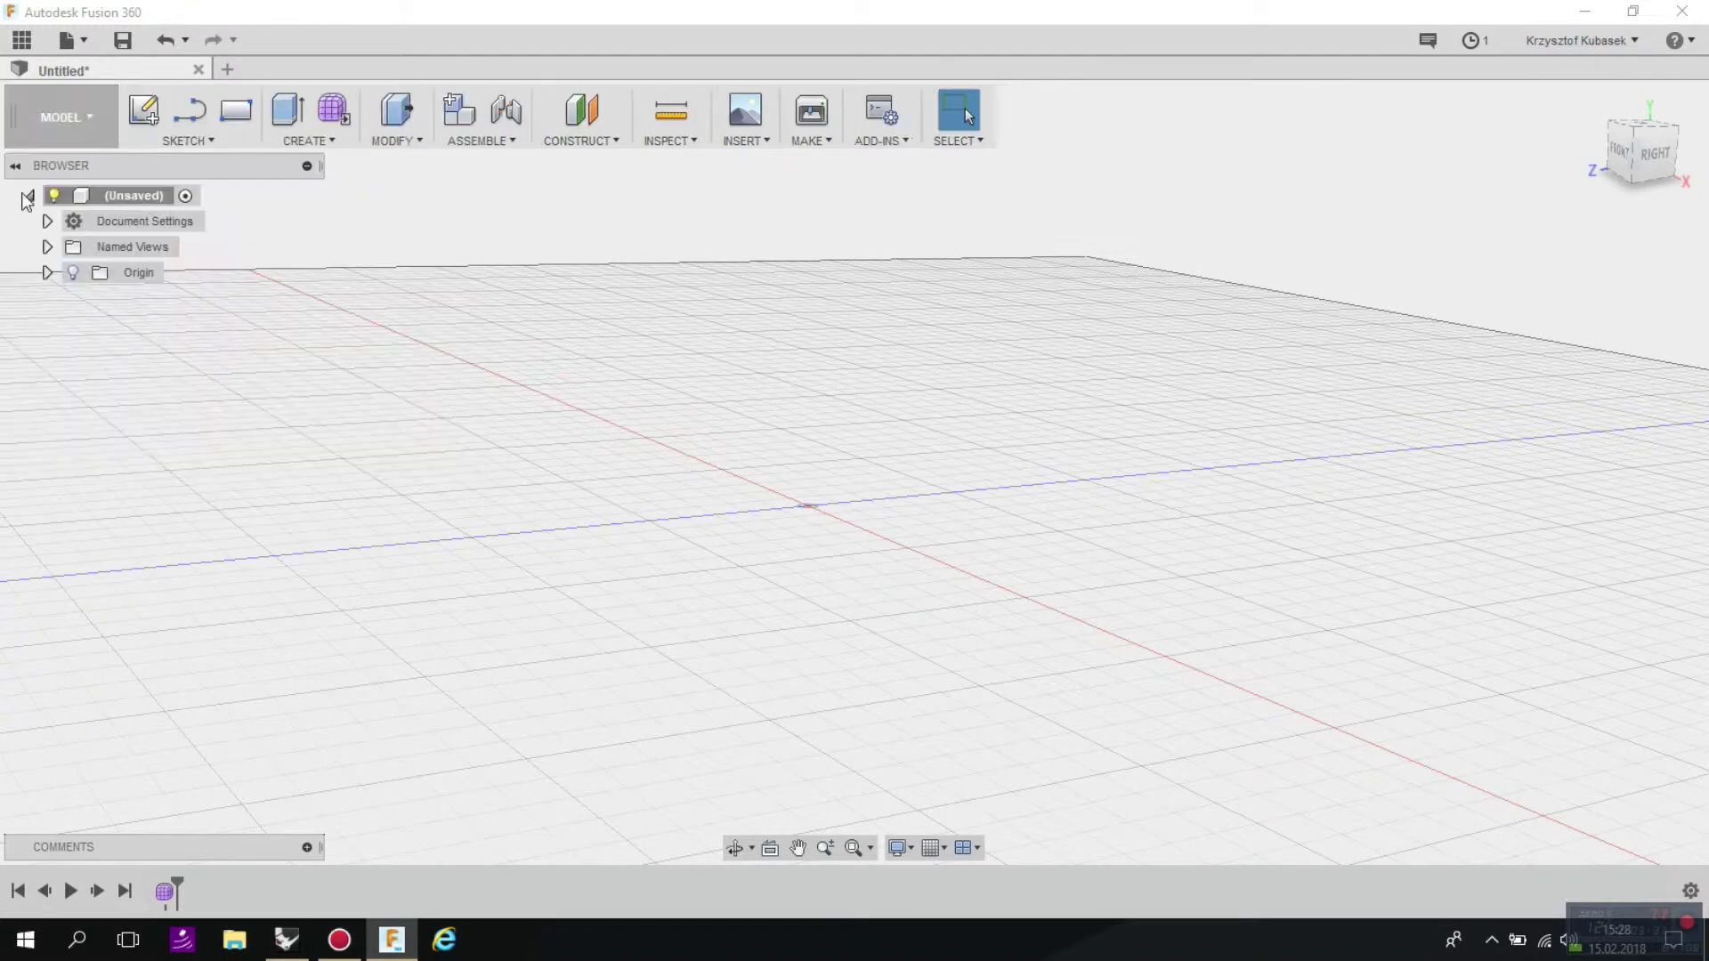
Look through the available workspaces and view Patch, Sheet Metal and Render one after another
{"action": "left_click", "coordinate": [88, 111]}
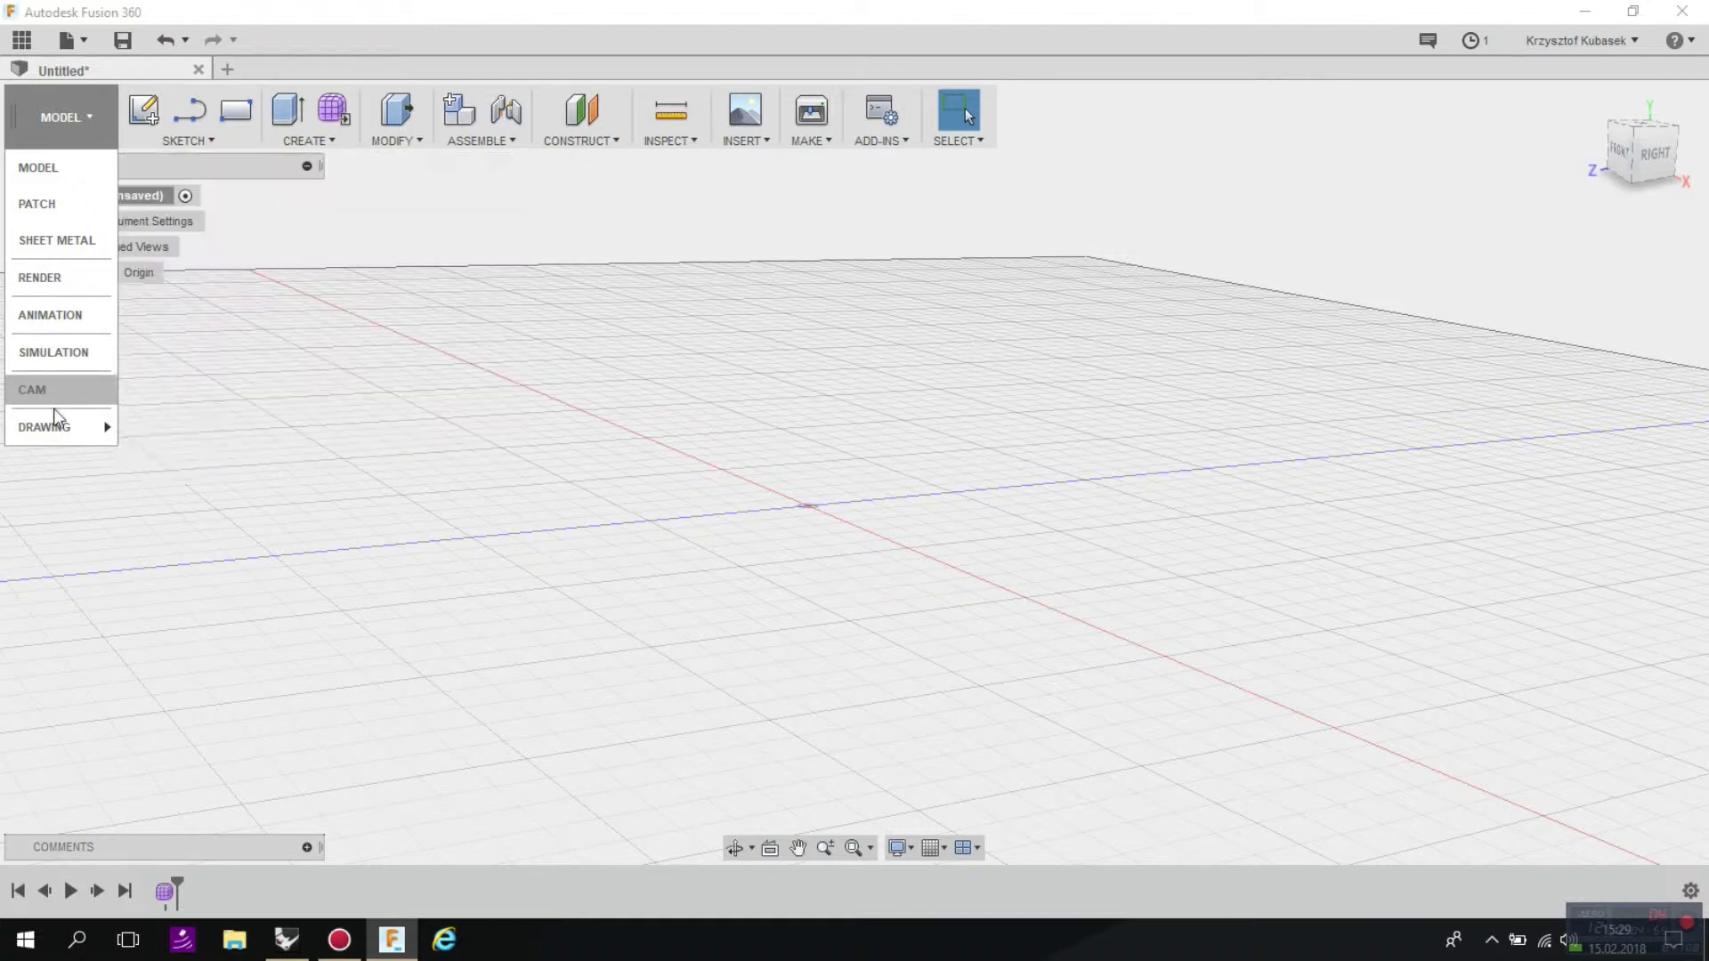
{"action": "mouse_move", "coordinate": [66, 429]}
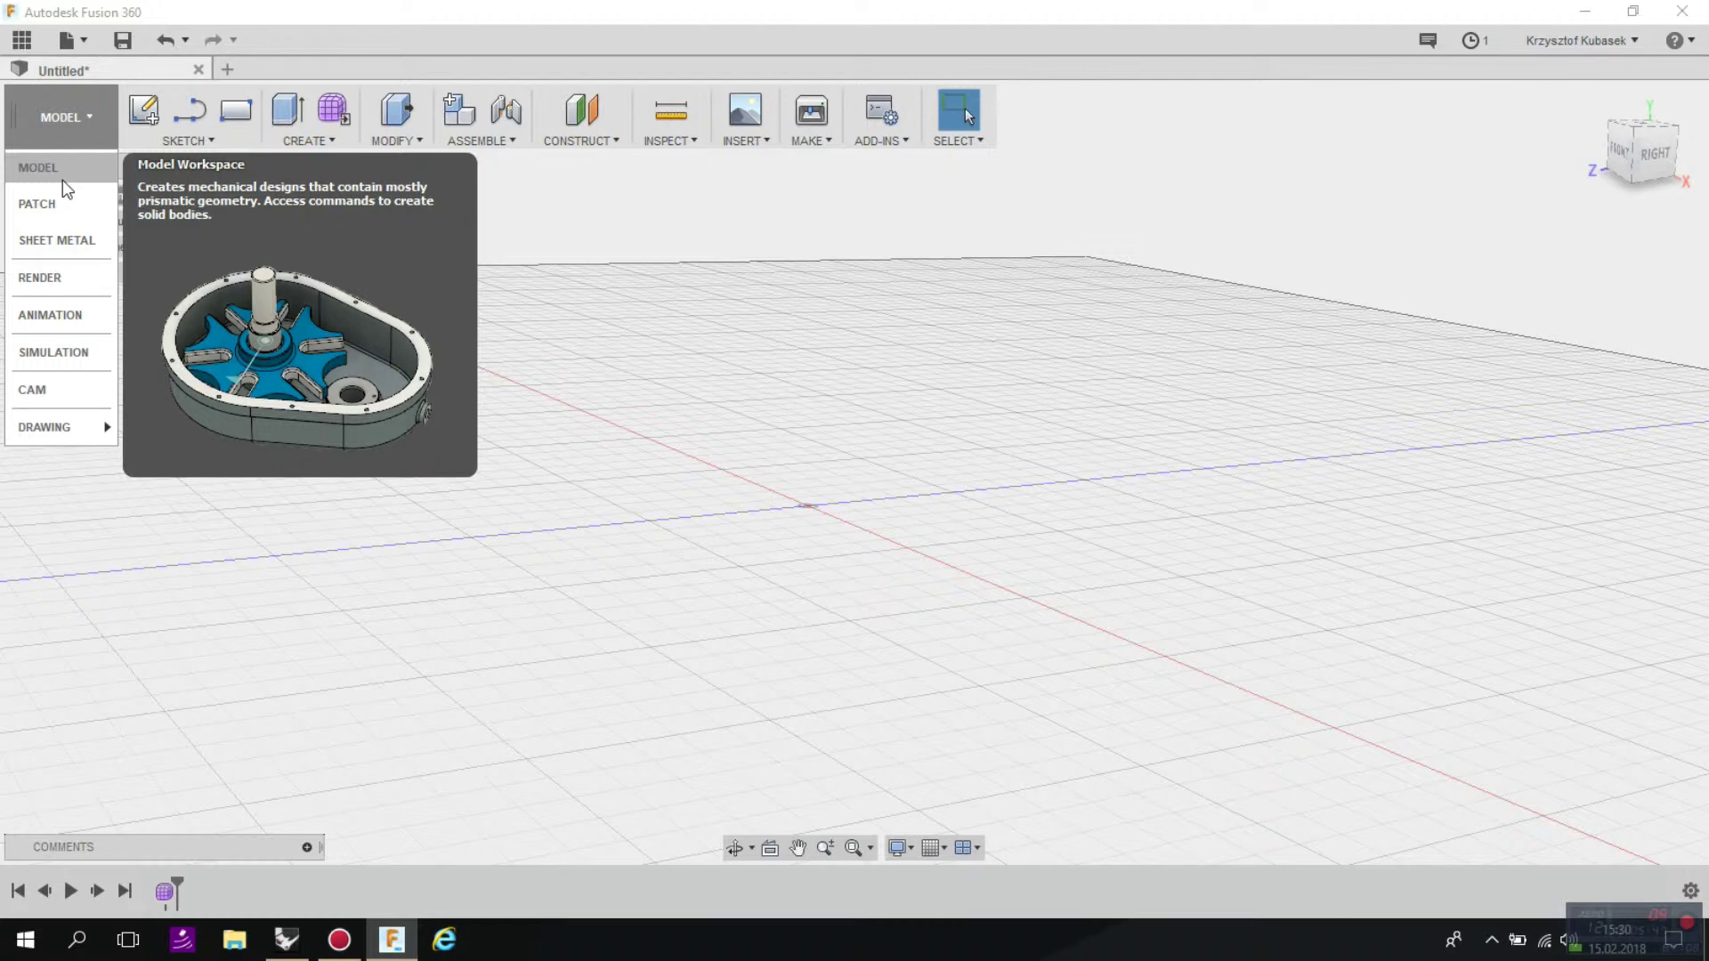
{"action": "left_click", "coordinate": [835, 224]}
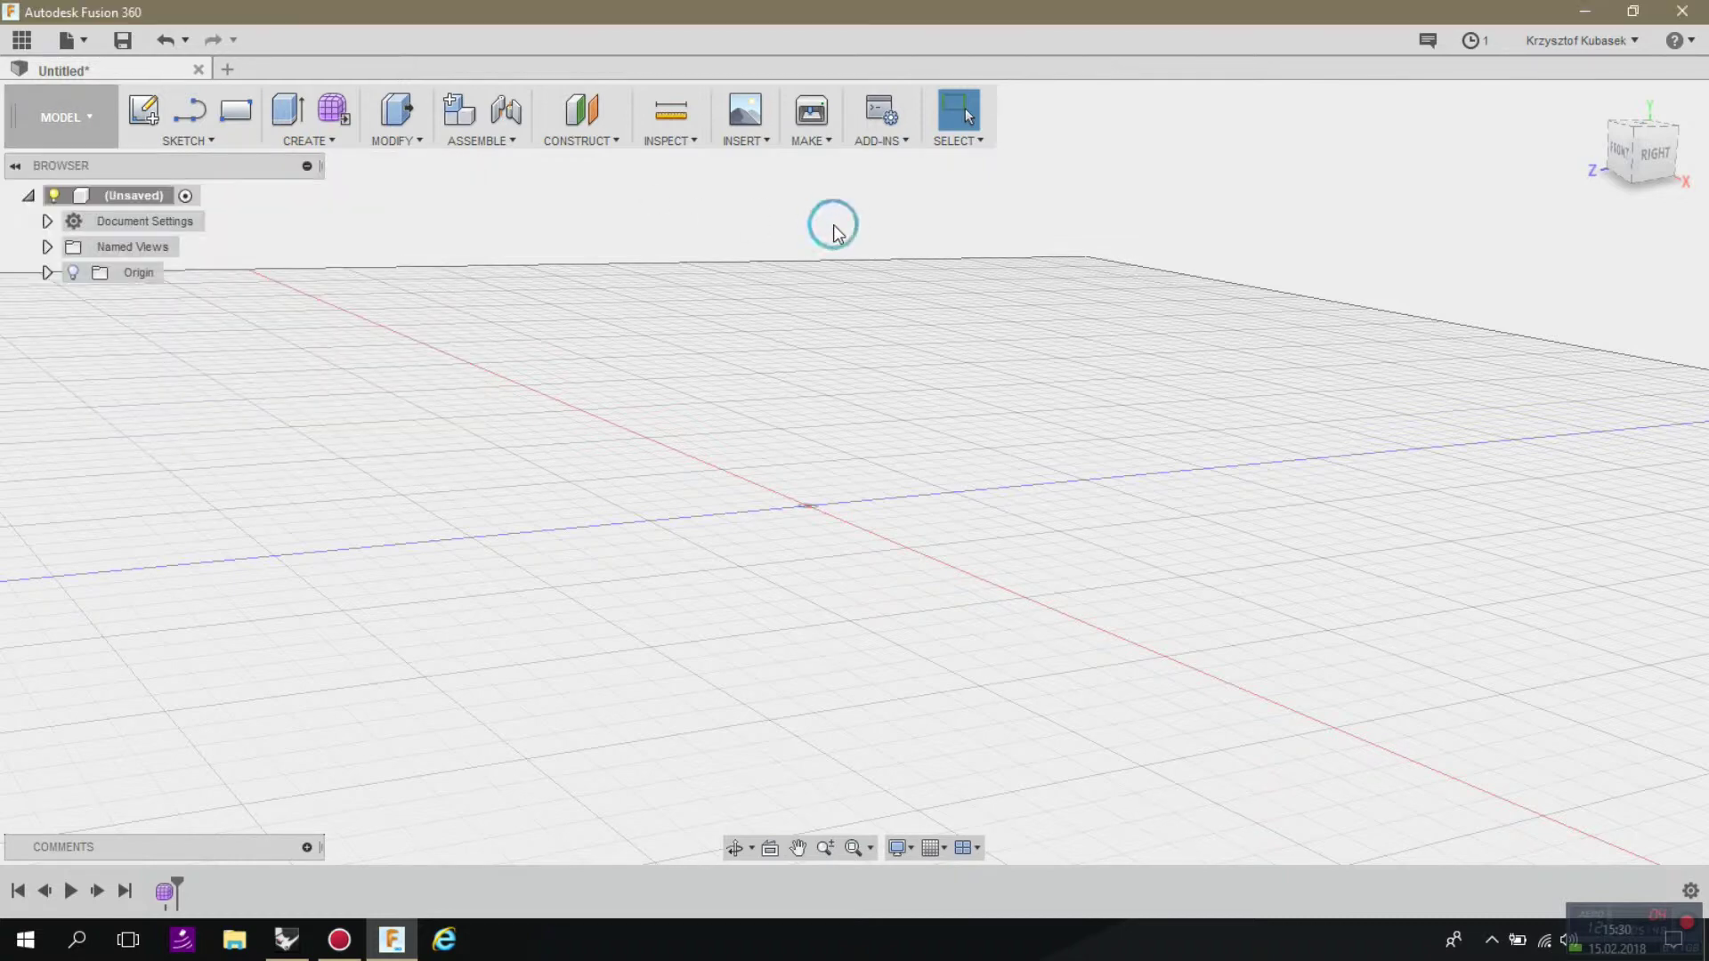
{"action": "left_click", "coordinate": [57, 125]}
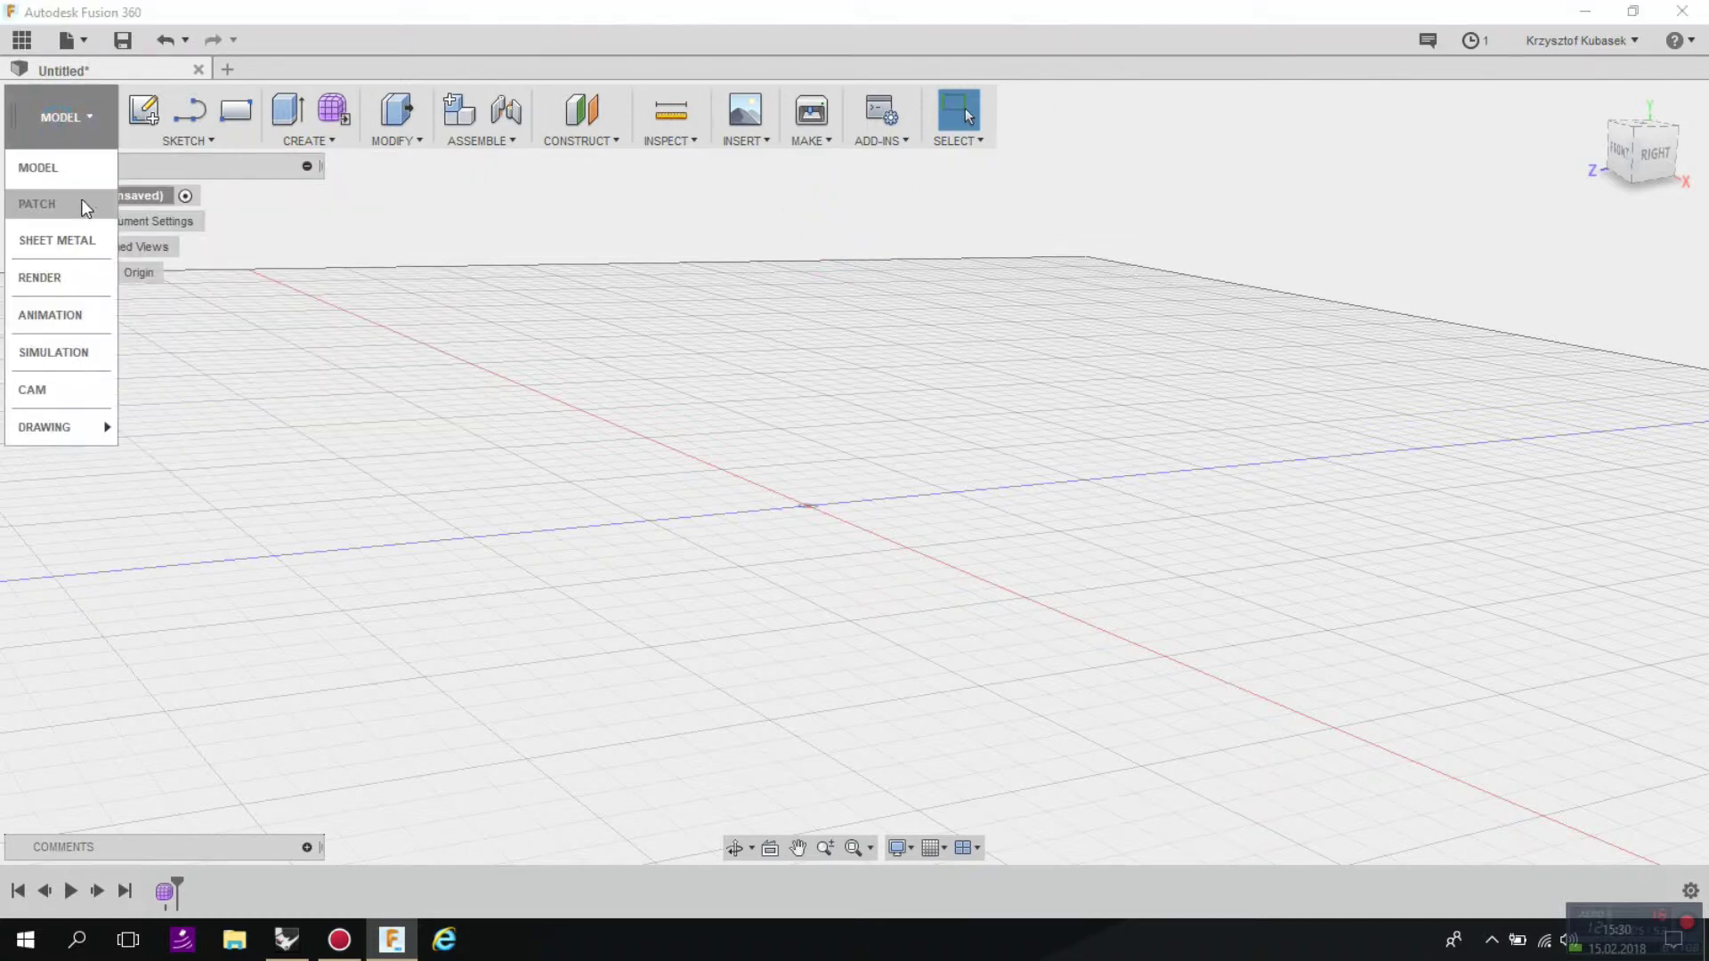
{"action": "left_click", "coordinate": [76, 201]}
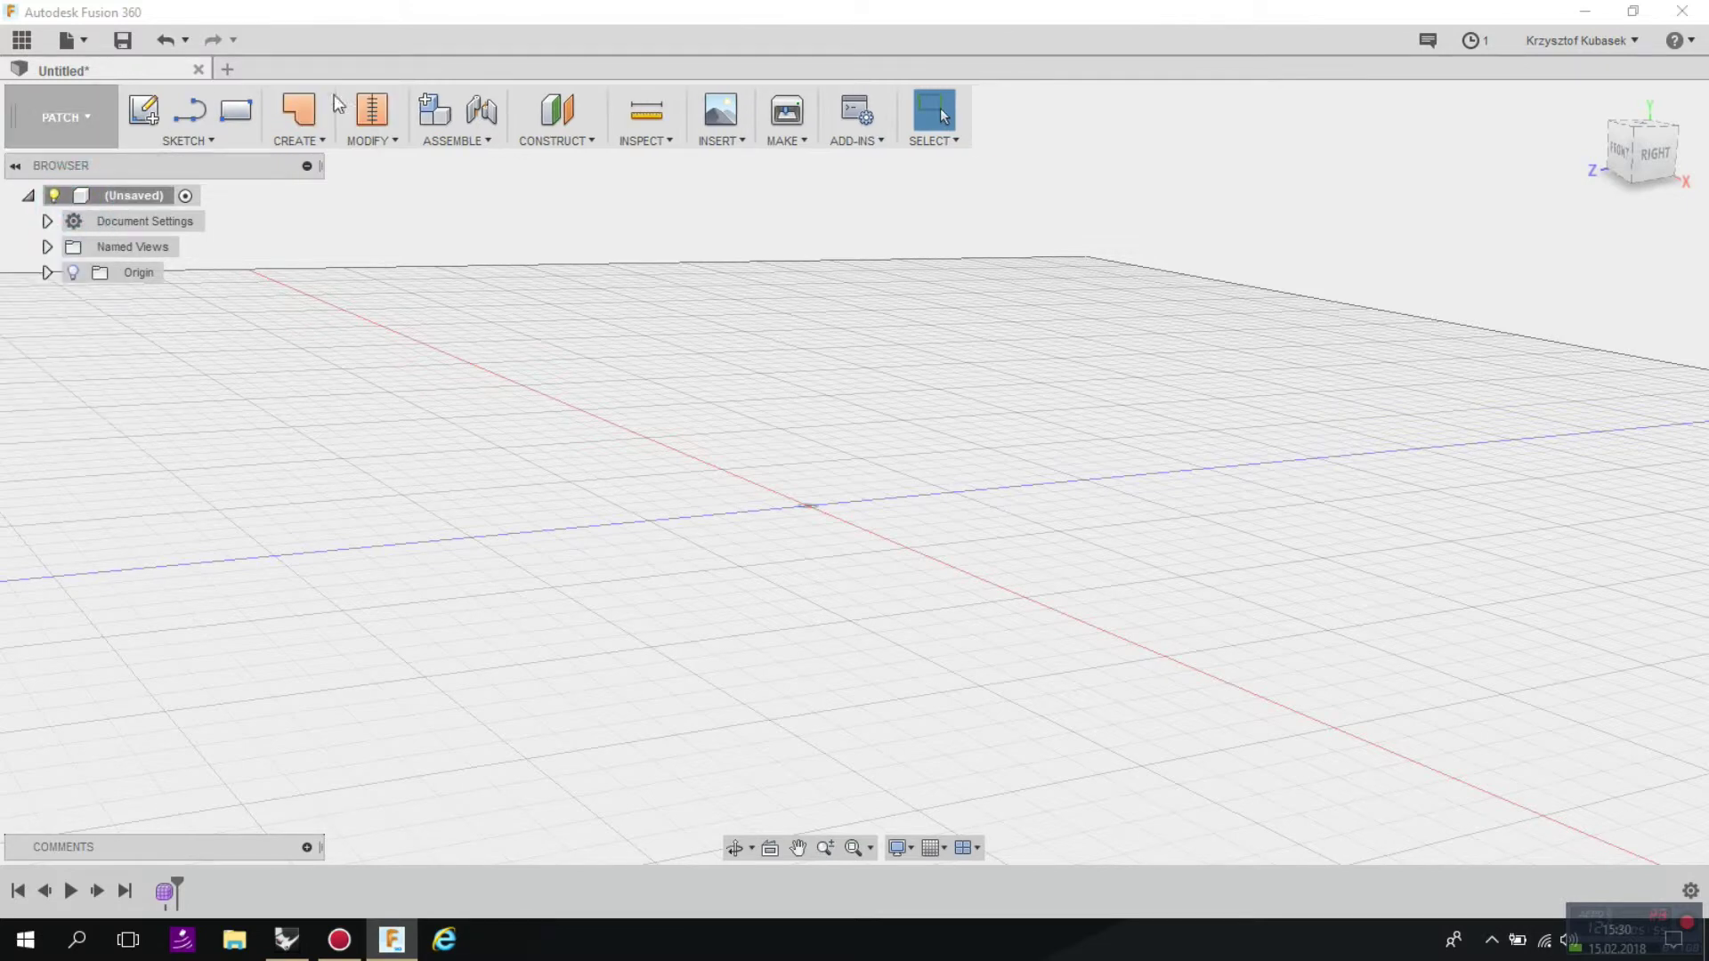
{"action": "left_click", "coordinate": [62, 117]}
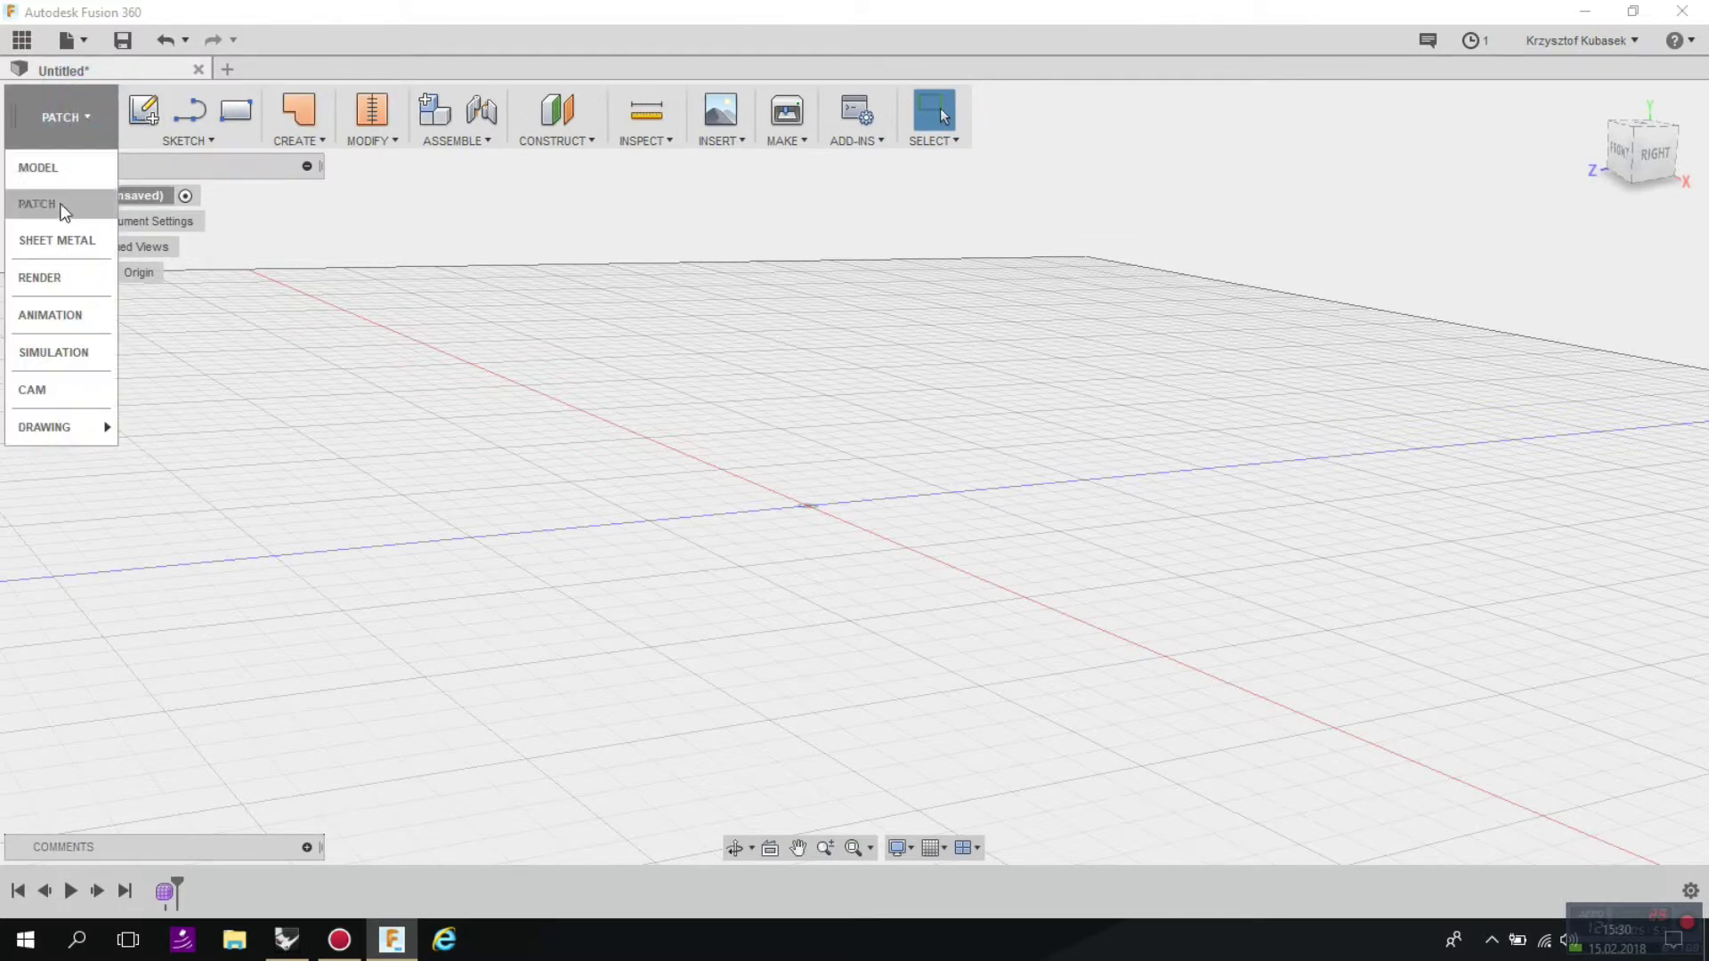
{"action": "left_click", "coordinate": [78, 242]}
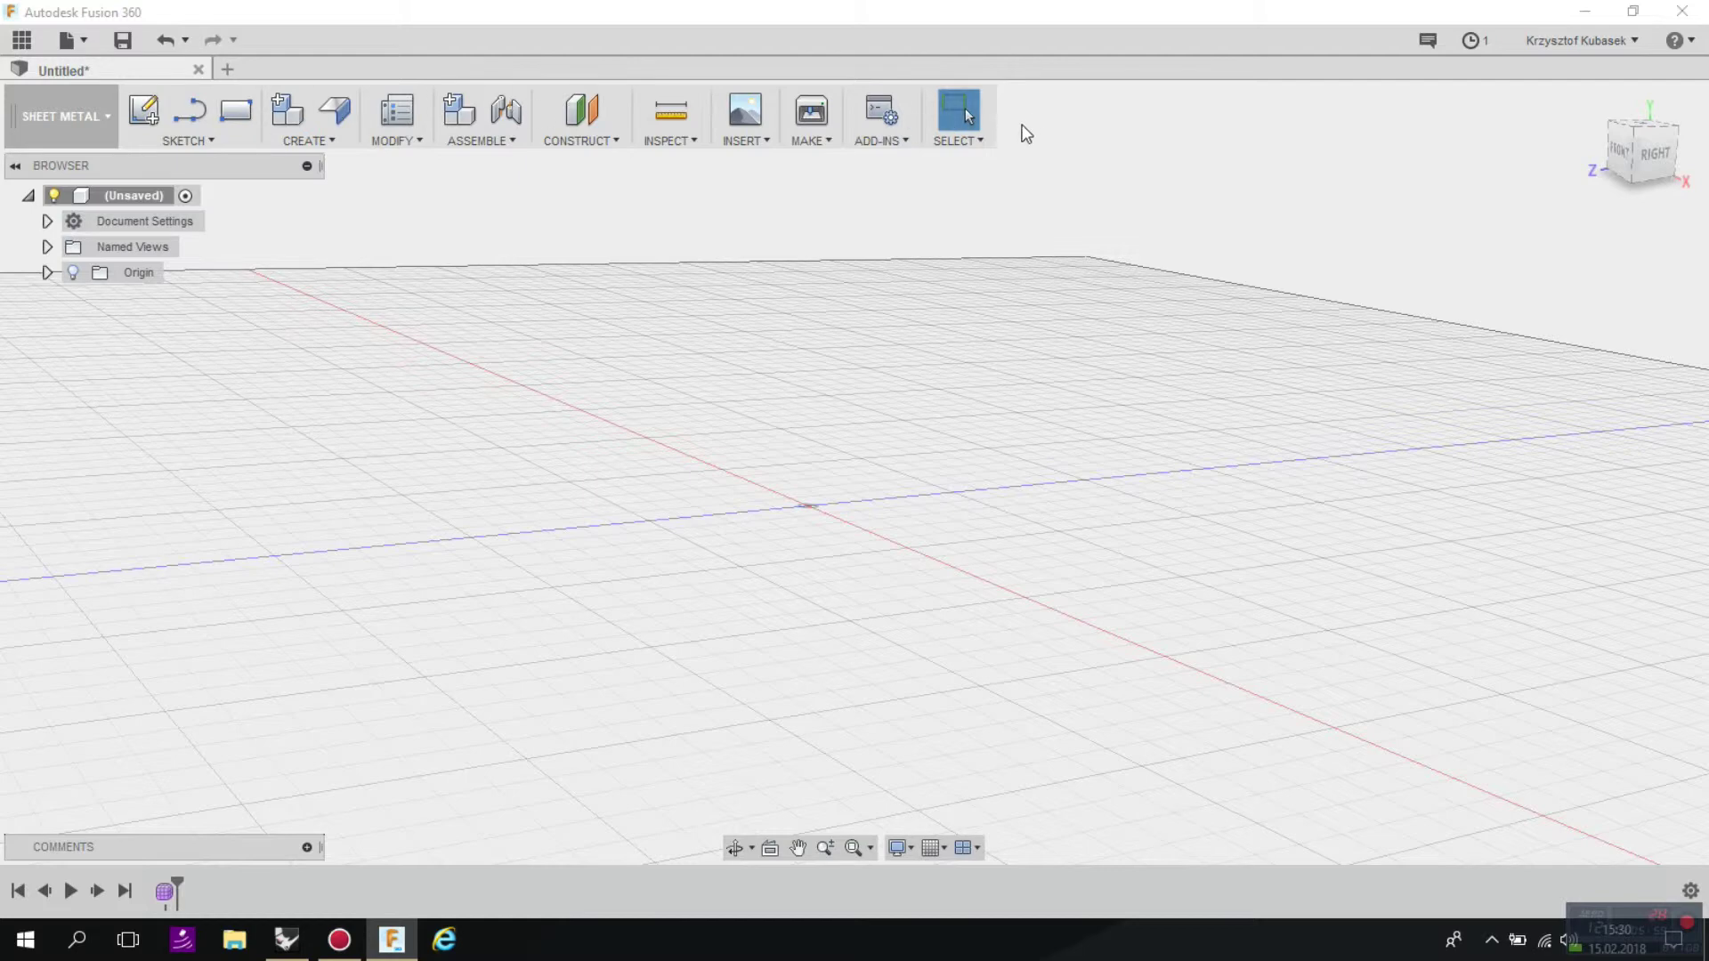
{"action": "left_click", "coordinate": [107, 111]}
{"action": "left_click", "coordinate": [64, 277]}
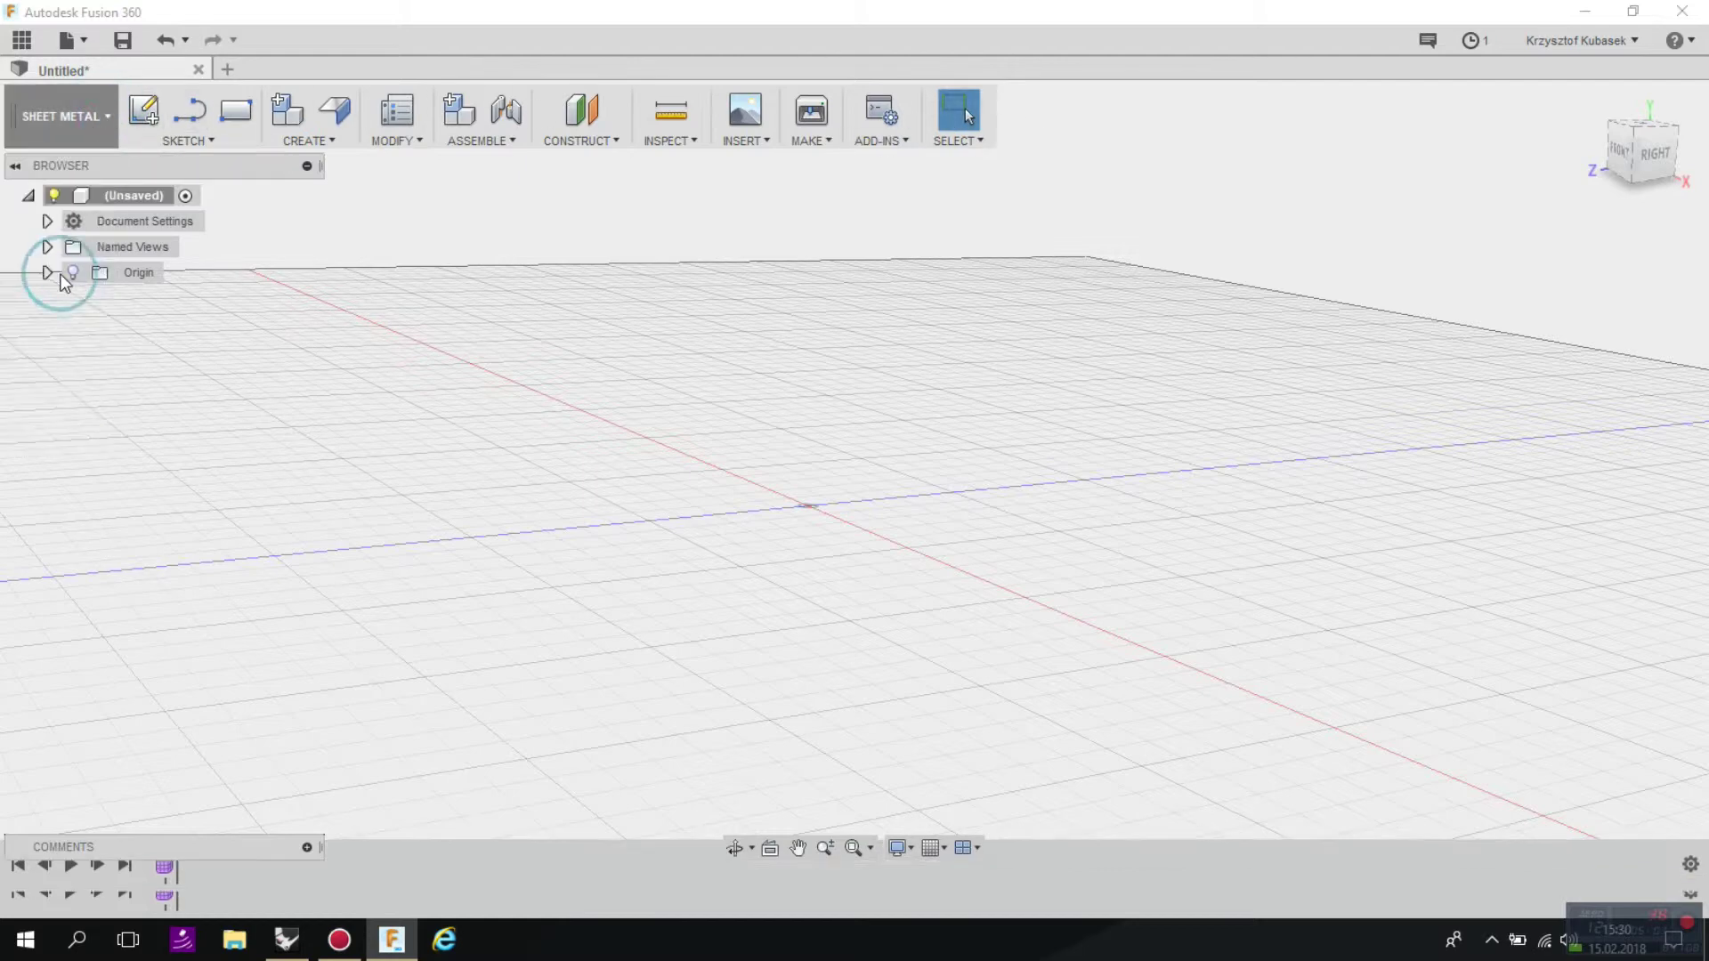
Return from the Render workspace to the Model workspace
{"action": "left_click", "coordinate": [84, 117]}
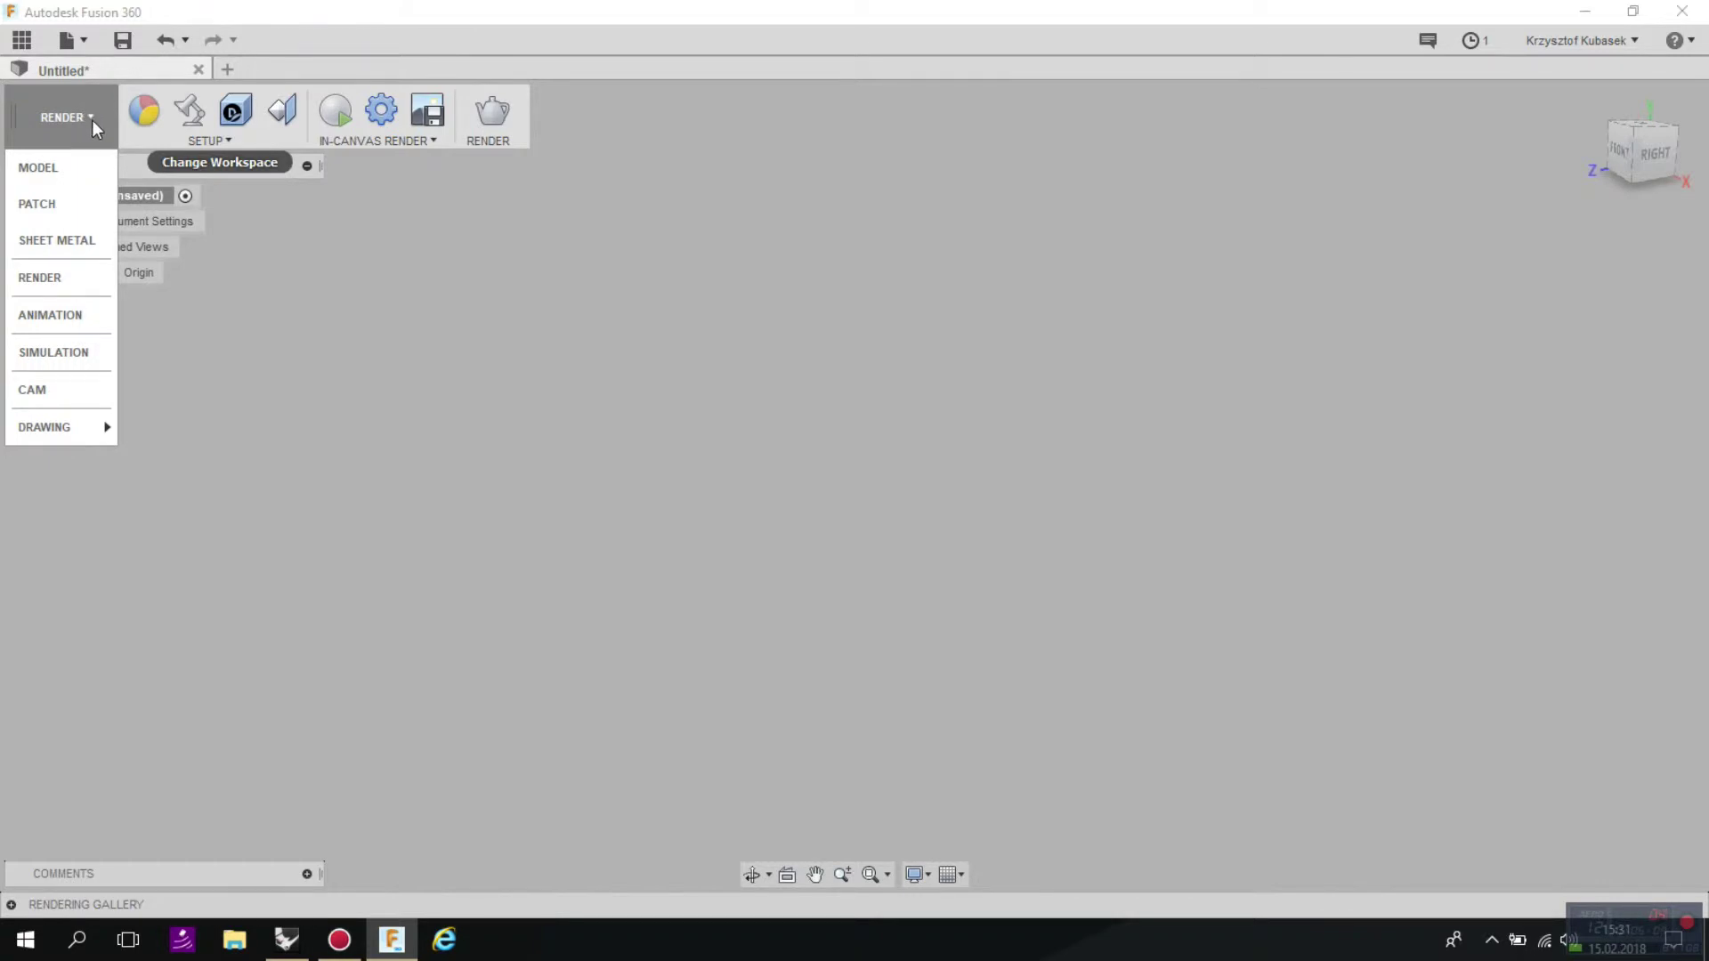
{"action": "left_click", "coordinate": [93, 120]}
{"action": "left_click", "coordinate": [93, 119]}
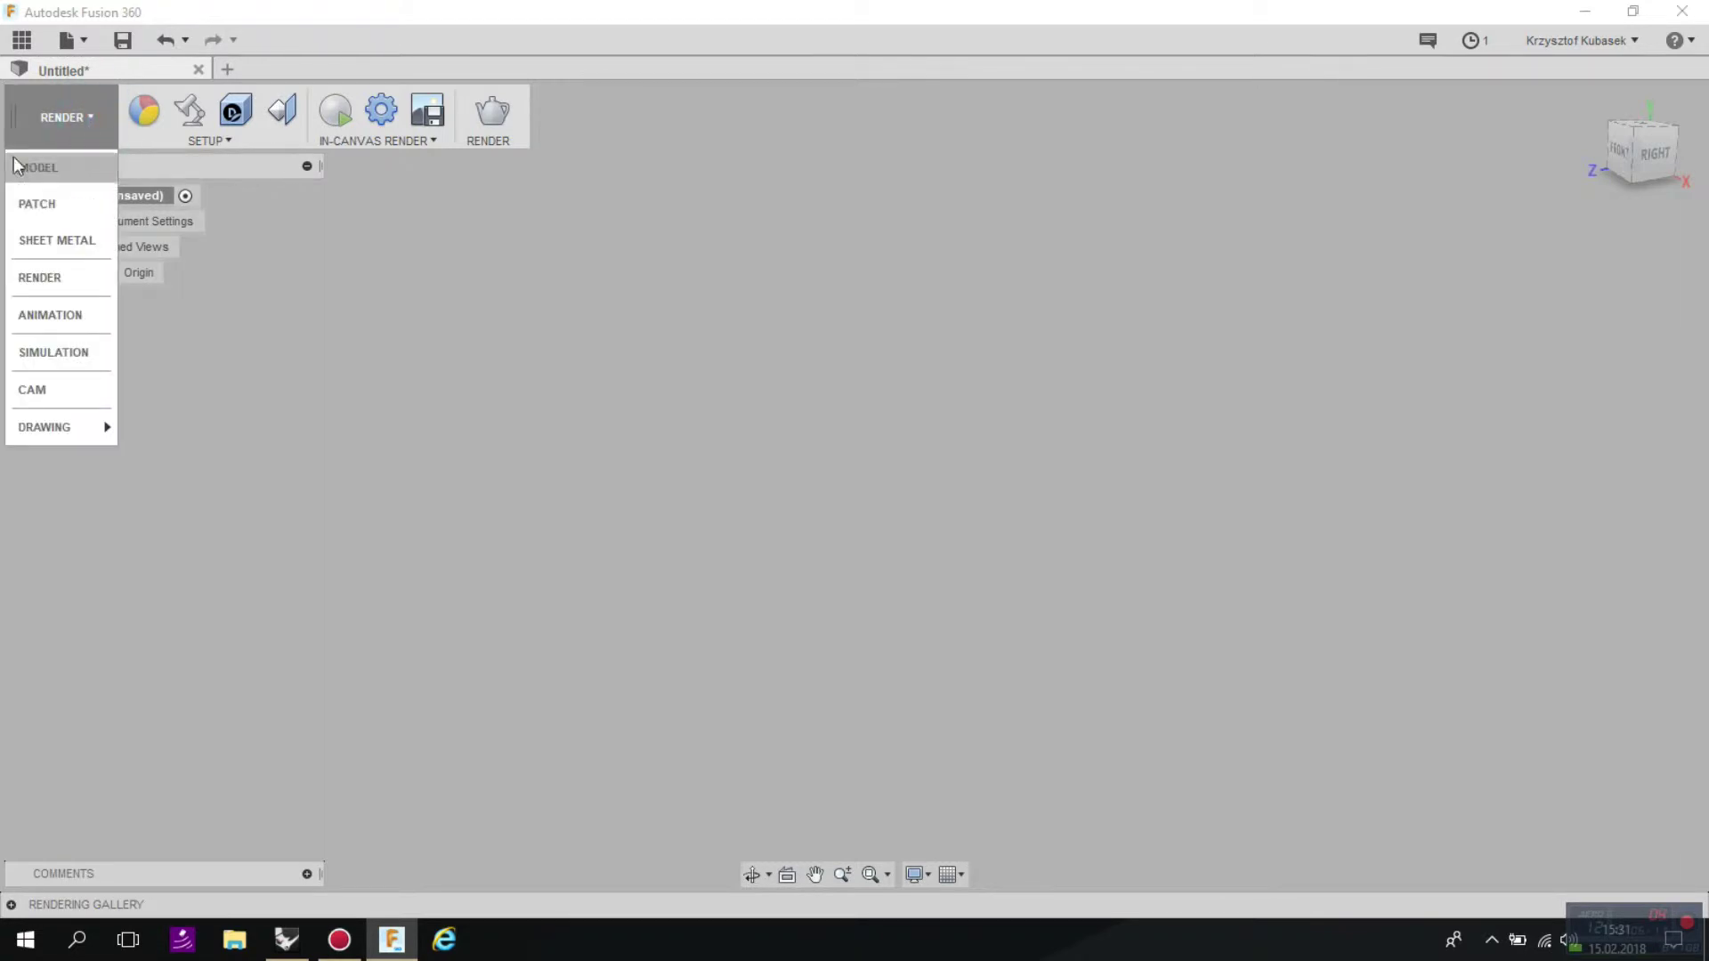
{"action": "left_click", "coordinate": [50, 119]}
{"action": "left_click", "coordinate": [51, 119]}
{"action": "left_click", "coordinate": [57, 116]}
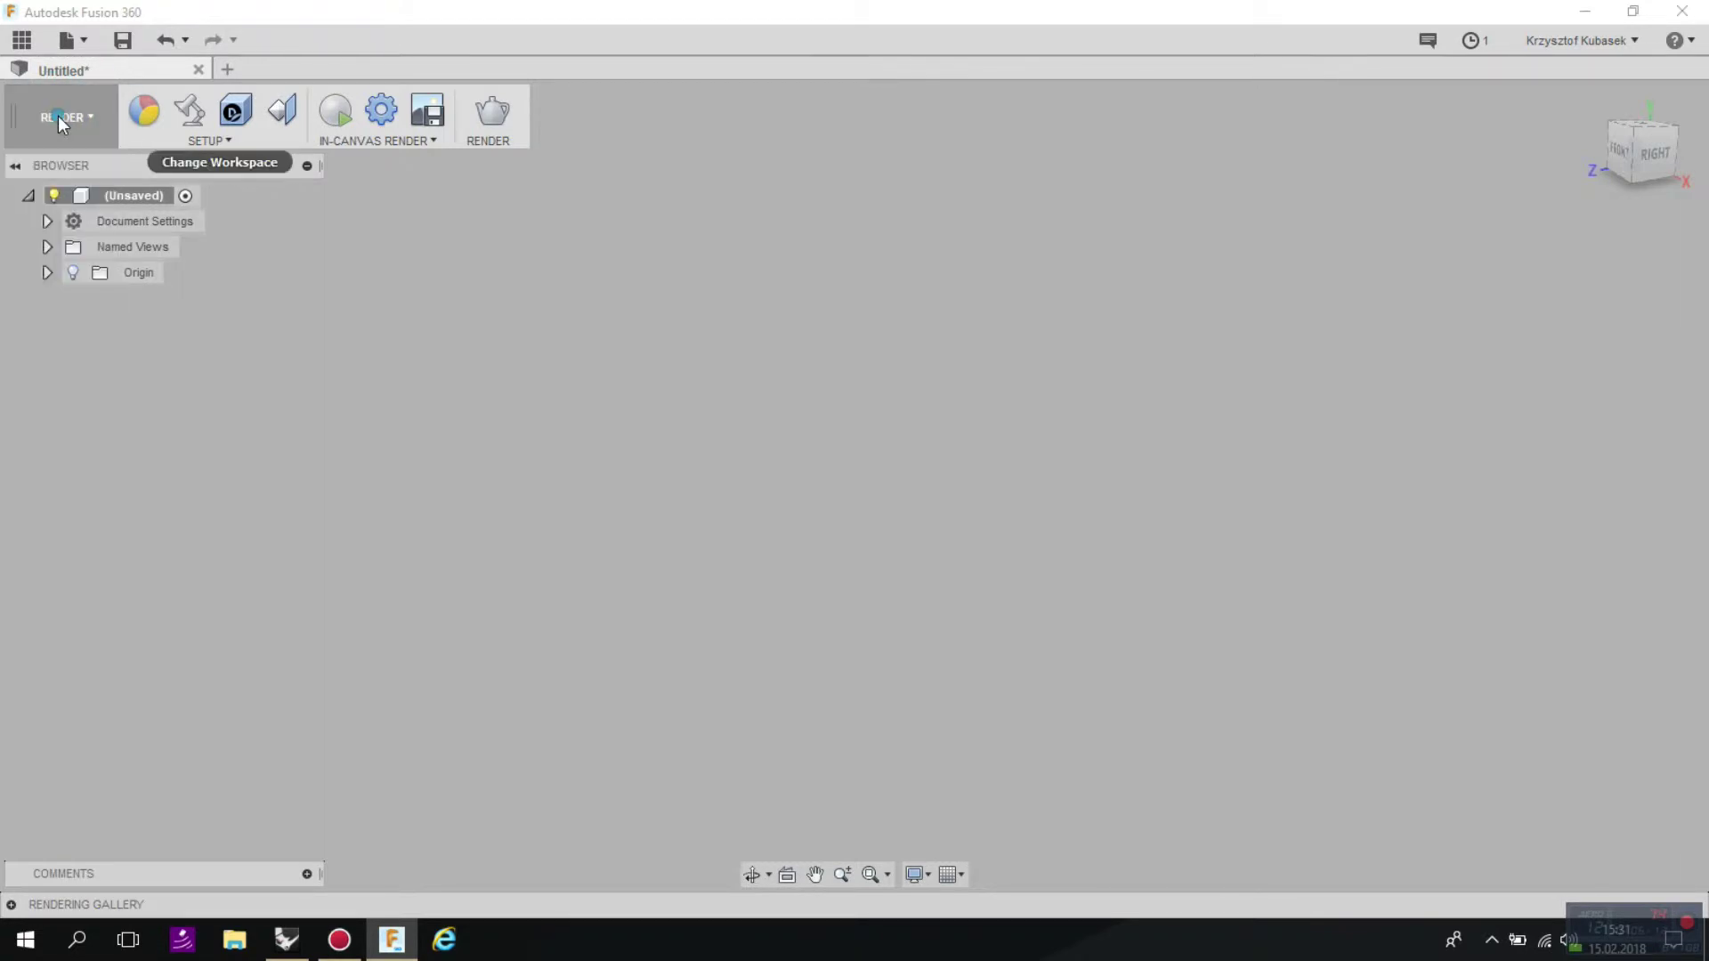
{"action": "left_click", "coordinate": [68, 117]}
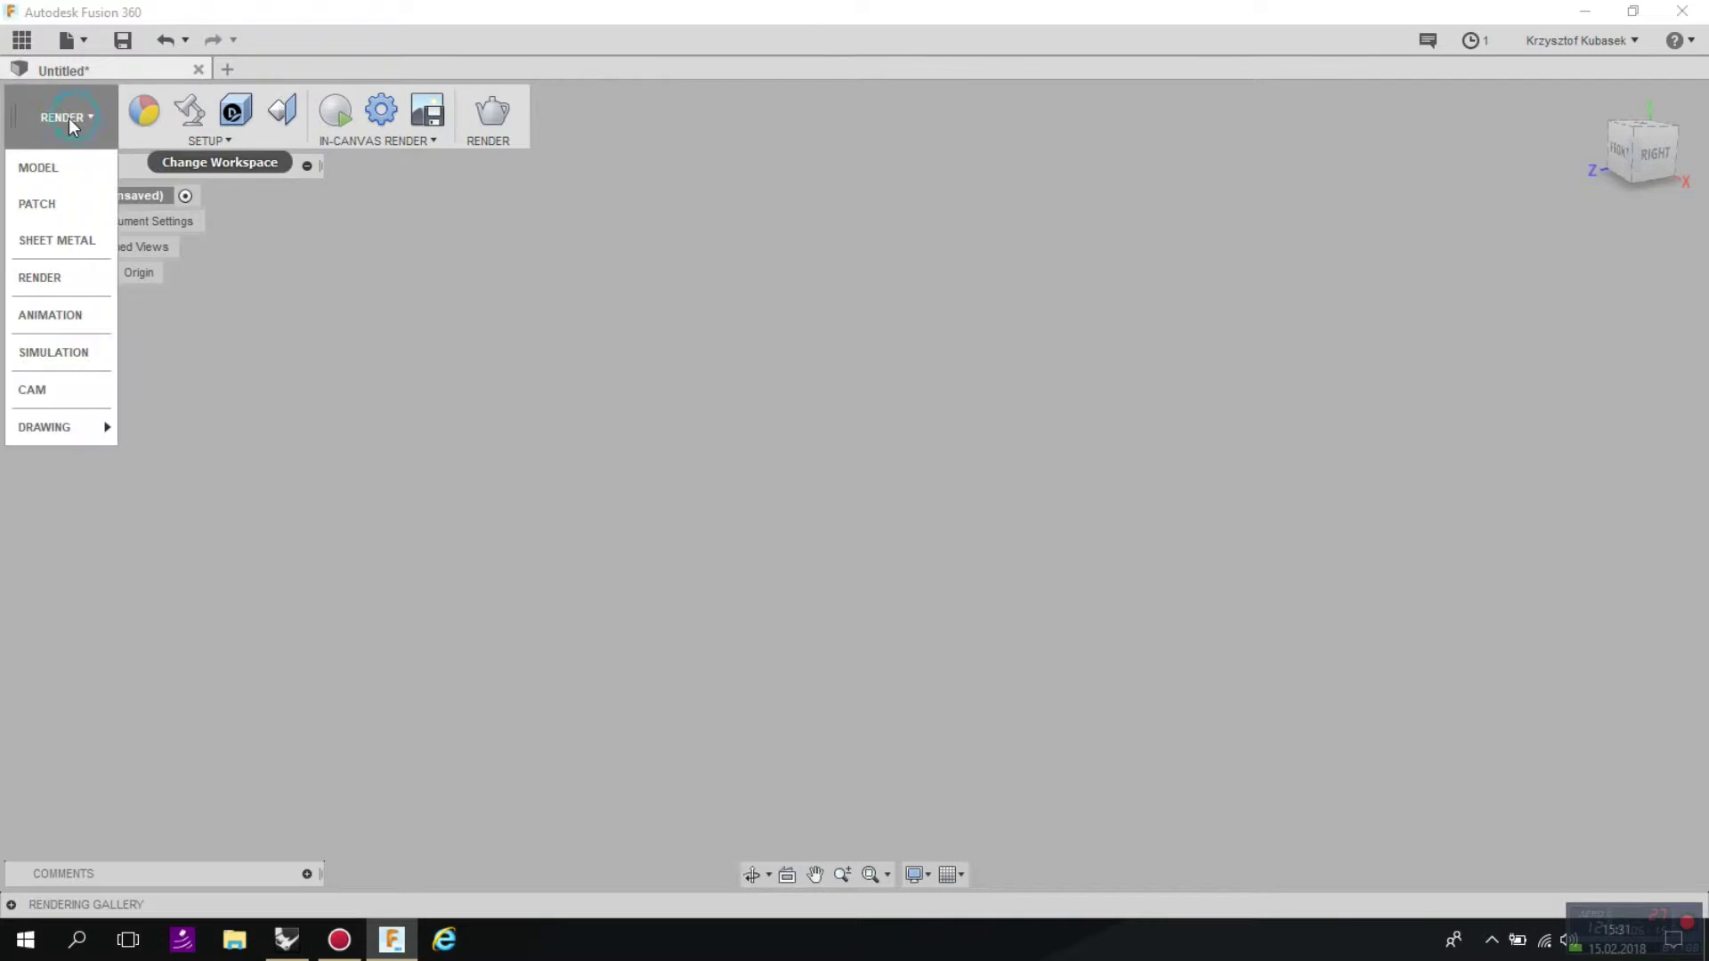
{"action": "left_click", "coordinate": [68, 167]}
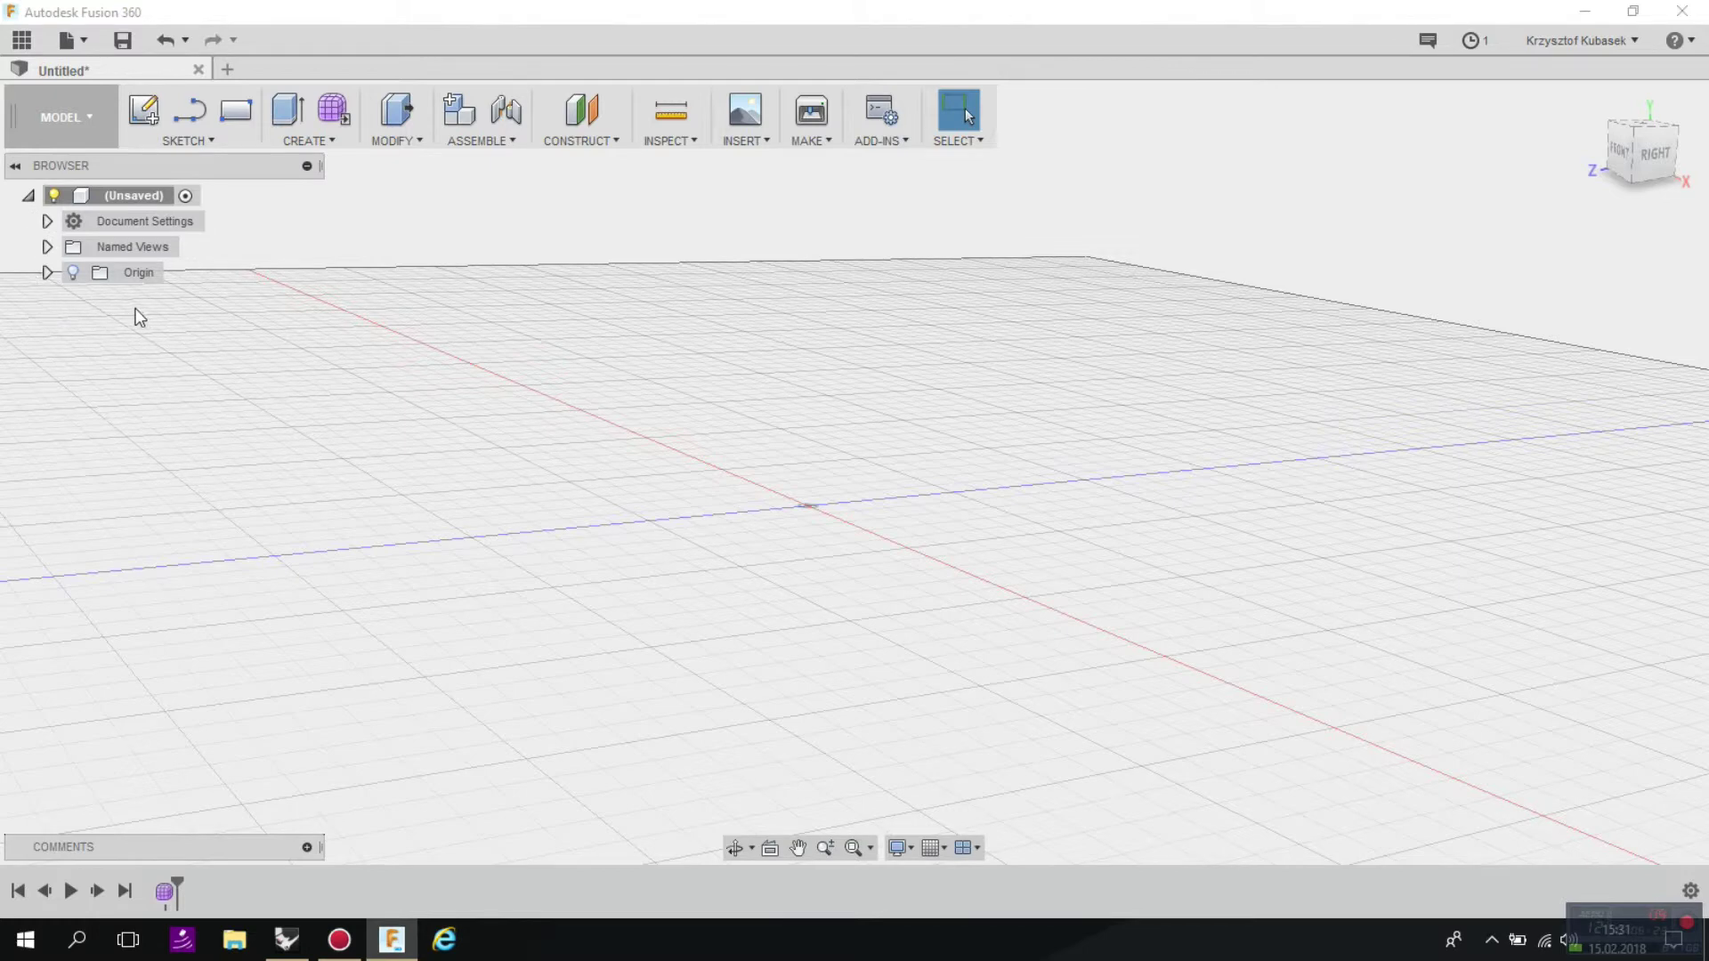
Check the Origin folder and collapse the unsaved document's browser tree to its root entry
{"action": "left_click", "coordinate": [50, 271]}
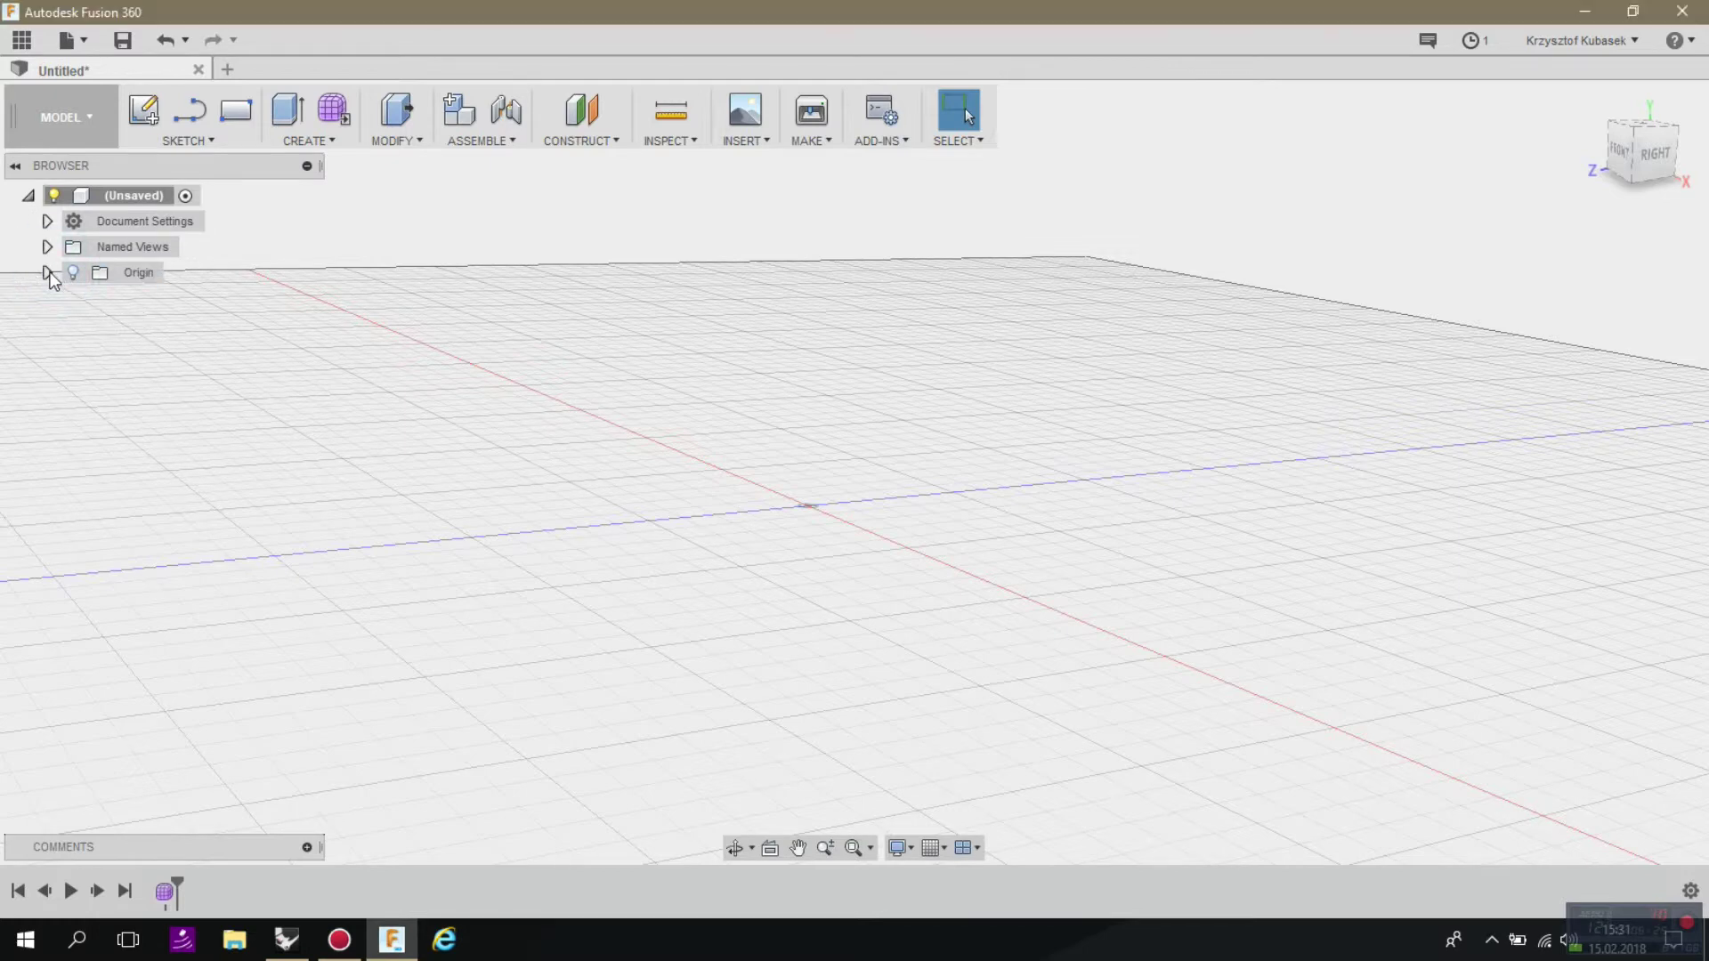
{"action": "left_click", "coordinate": [49, 273]}
{"action": "left_click", "coordinate": [30, 195]}
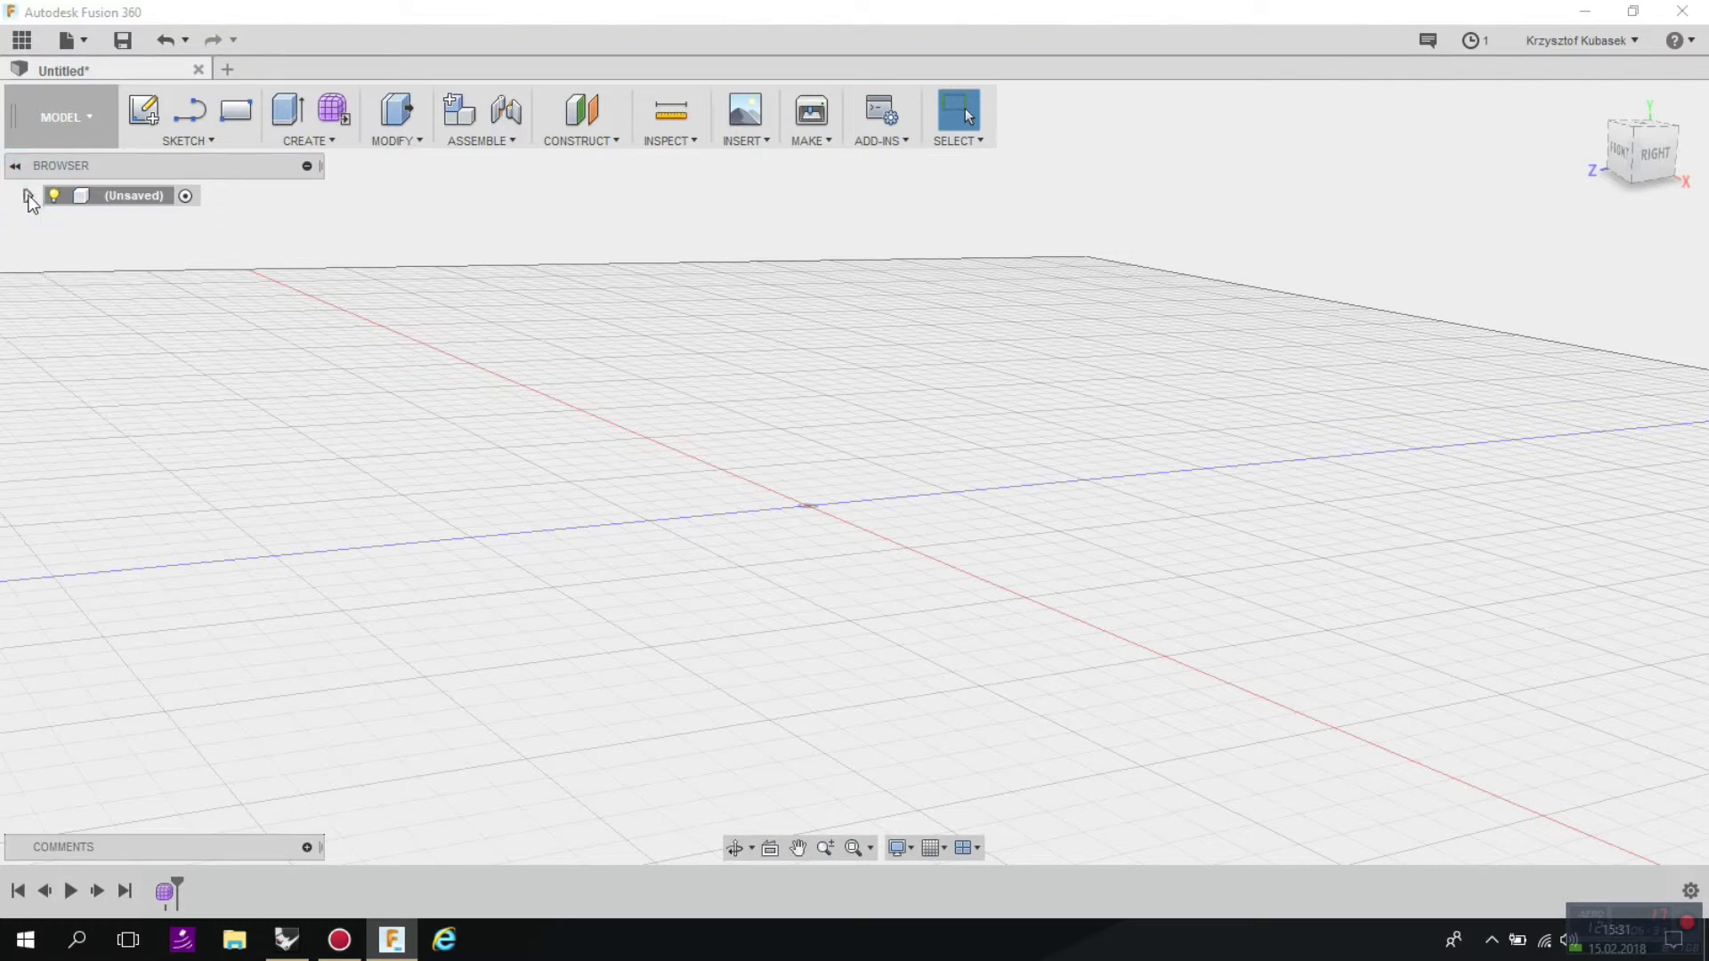
{"action": "left_click", "coordinate": [71, 165]}
{"action": "left_click", "coordinate": [29, 196]}
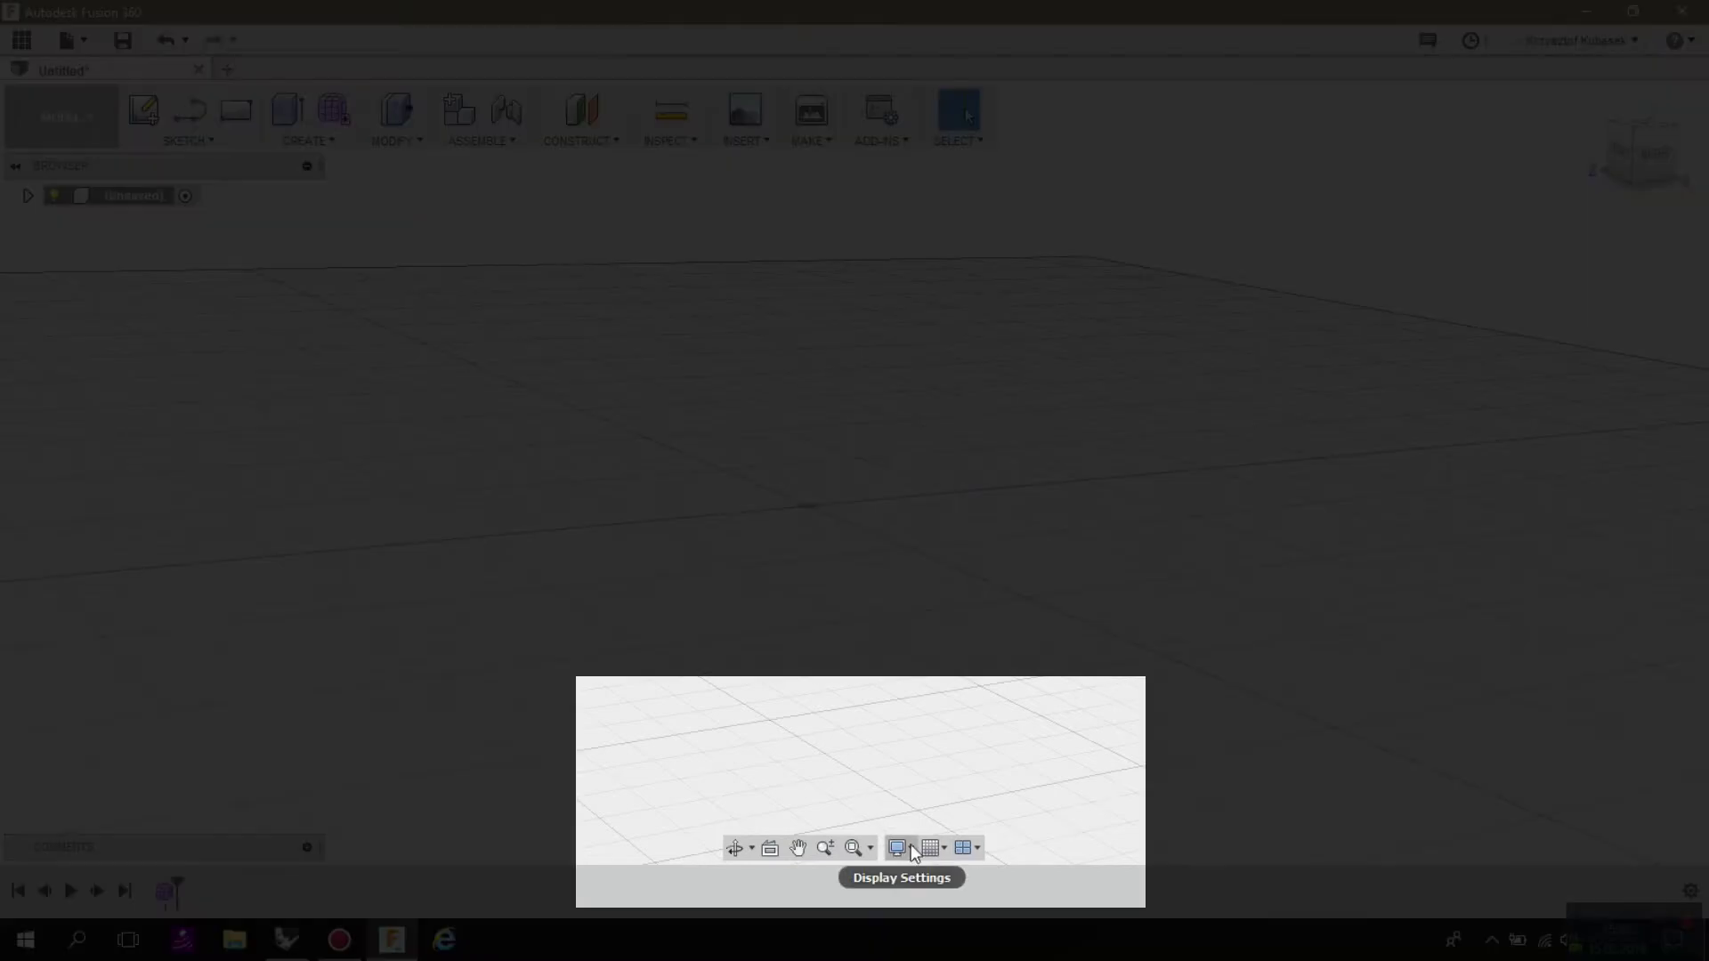
Examine the display, grid and snap, and viewport options and view the empty layout grid from several angles
{"action": "left_click", "coordinate": [911, 843]}
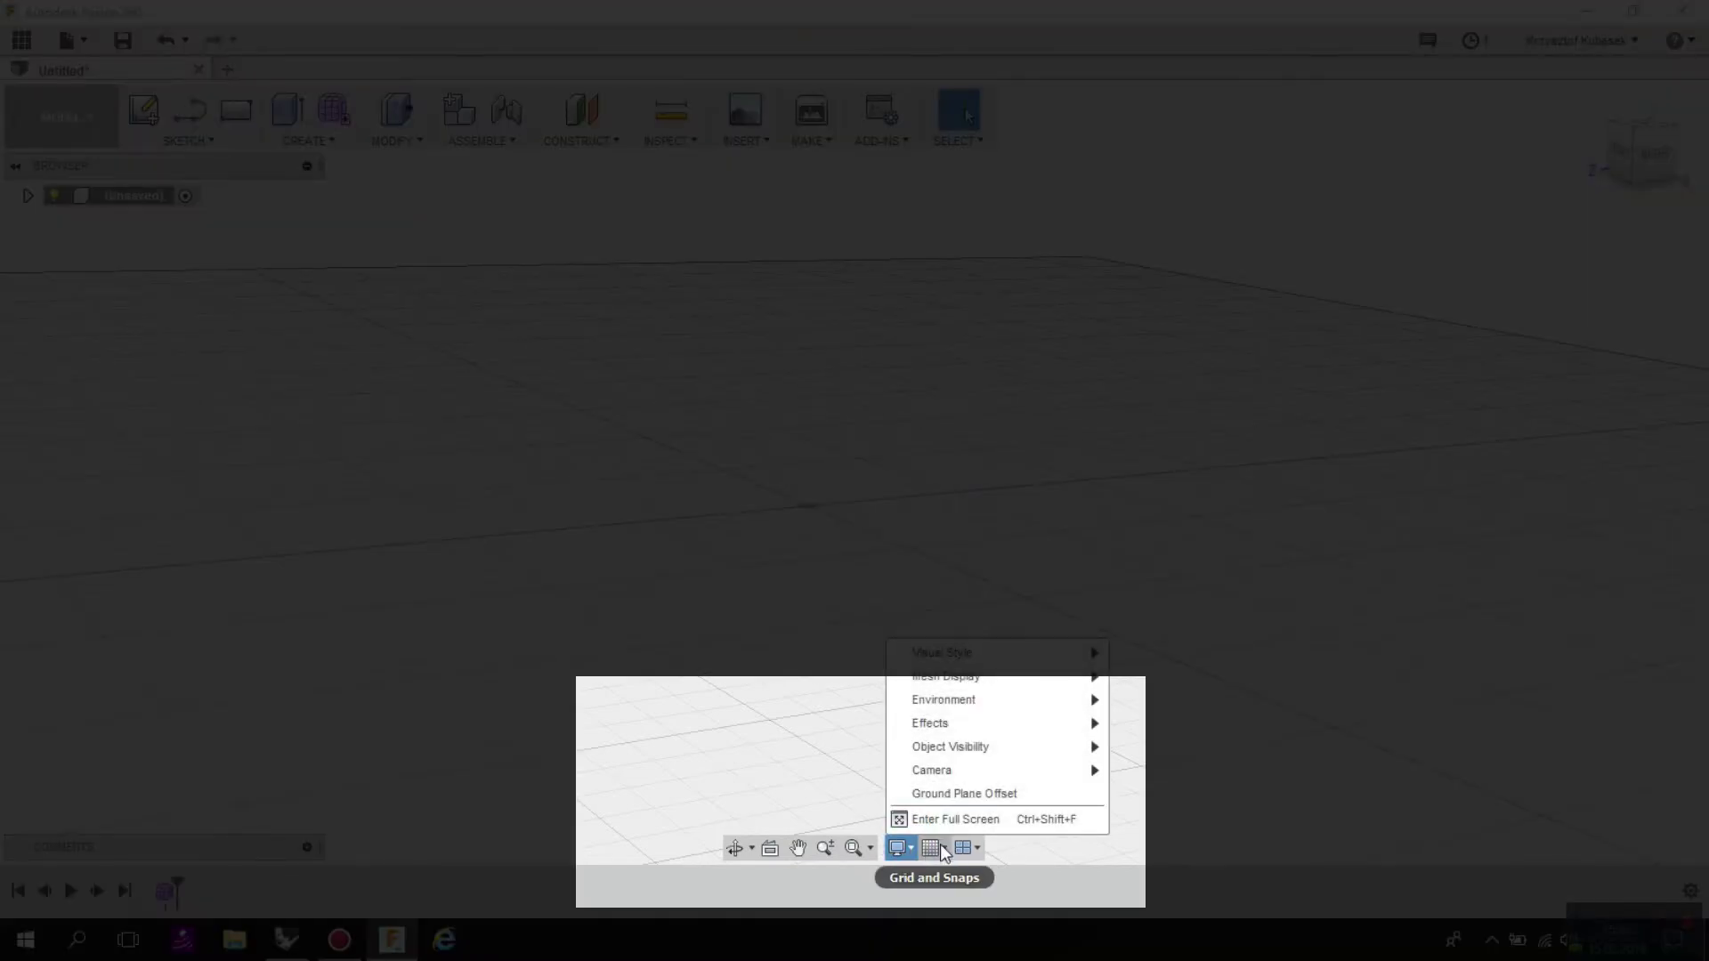
{"action": "left_click", "coordinate": [944, 847]}
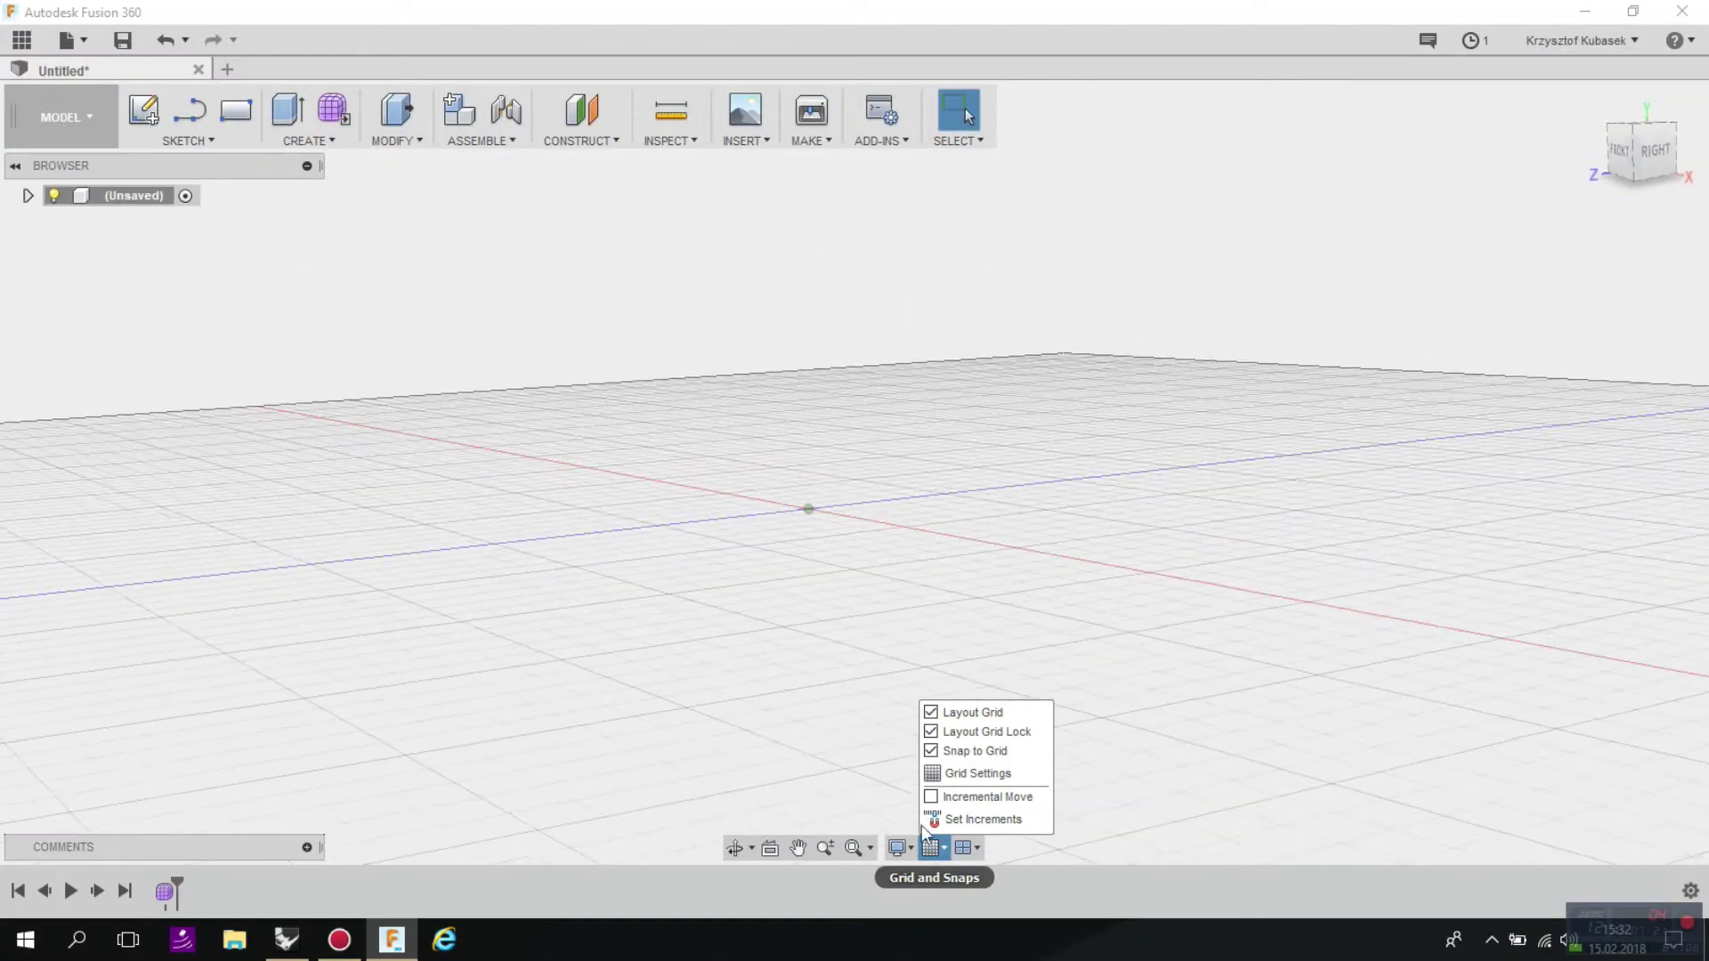
{"action": "middle_click_drag", "start_coordinate": [801, 372], "coordinate": [844, 338], "text": "shift"}
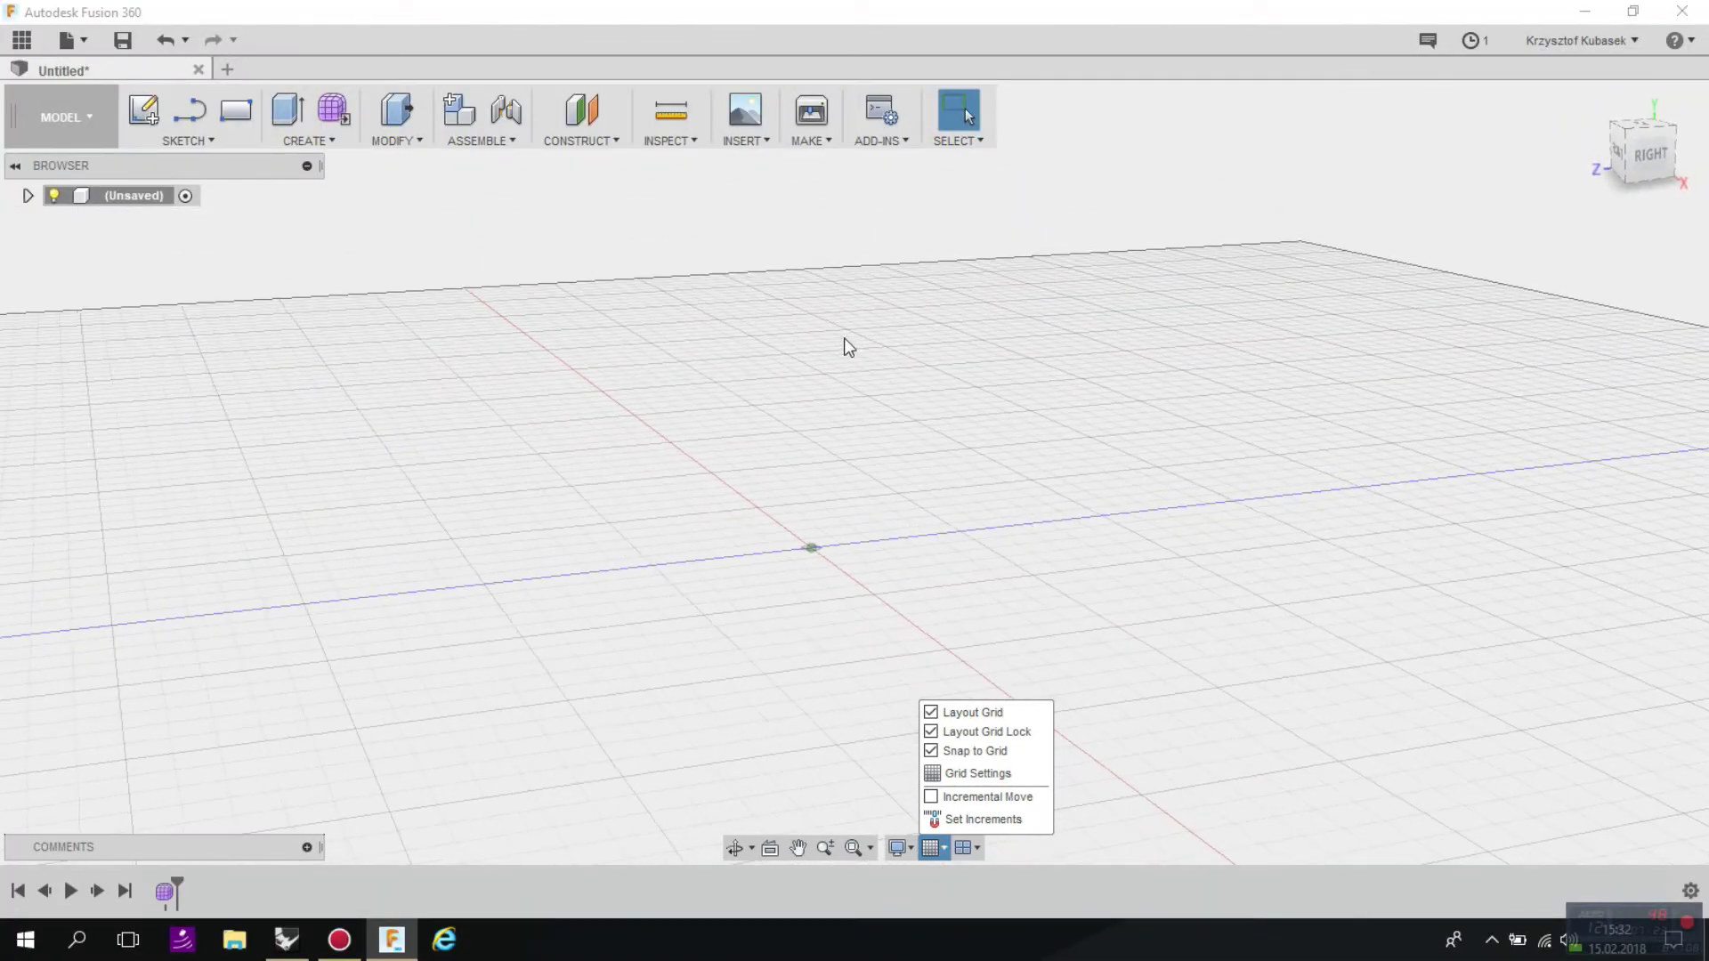
{"action": "left_click", "coordinate": [944, 848]}
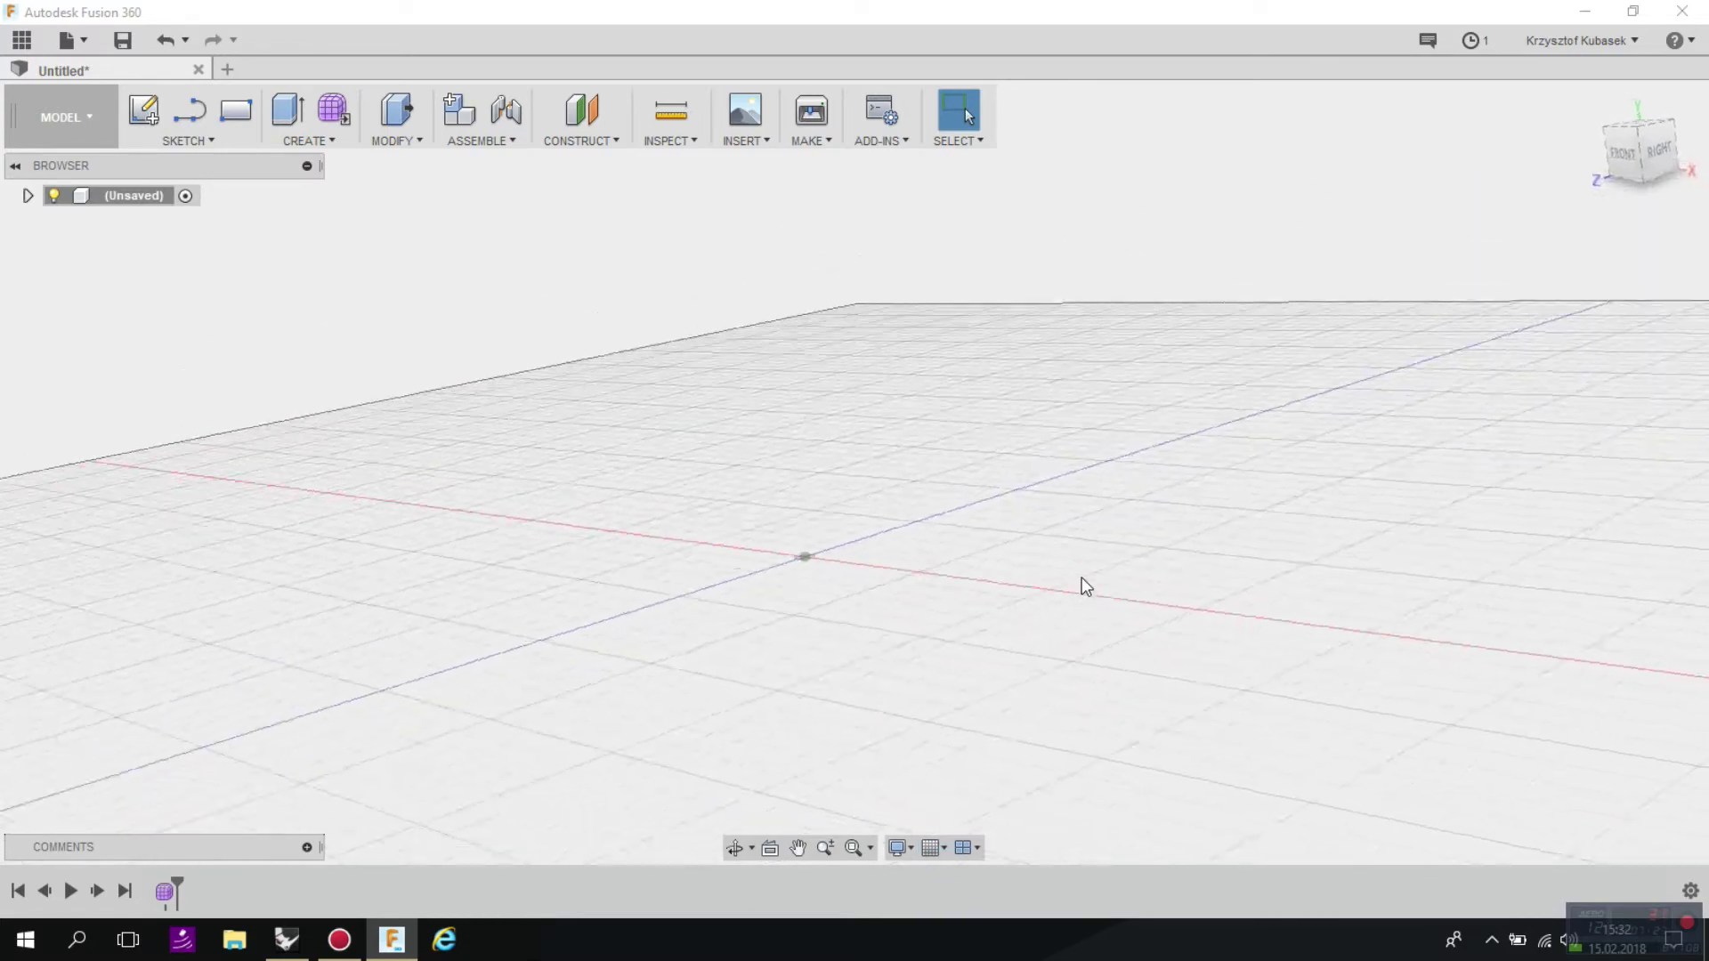
{"action": "middle_click_drag", "start_coordinate": [1081, 587], "coordinate": [862, 666], "text": "shift"}
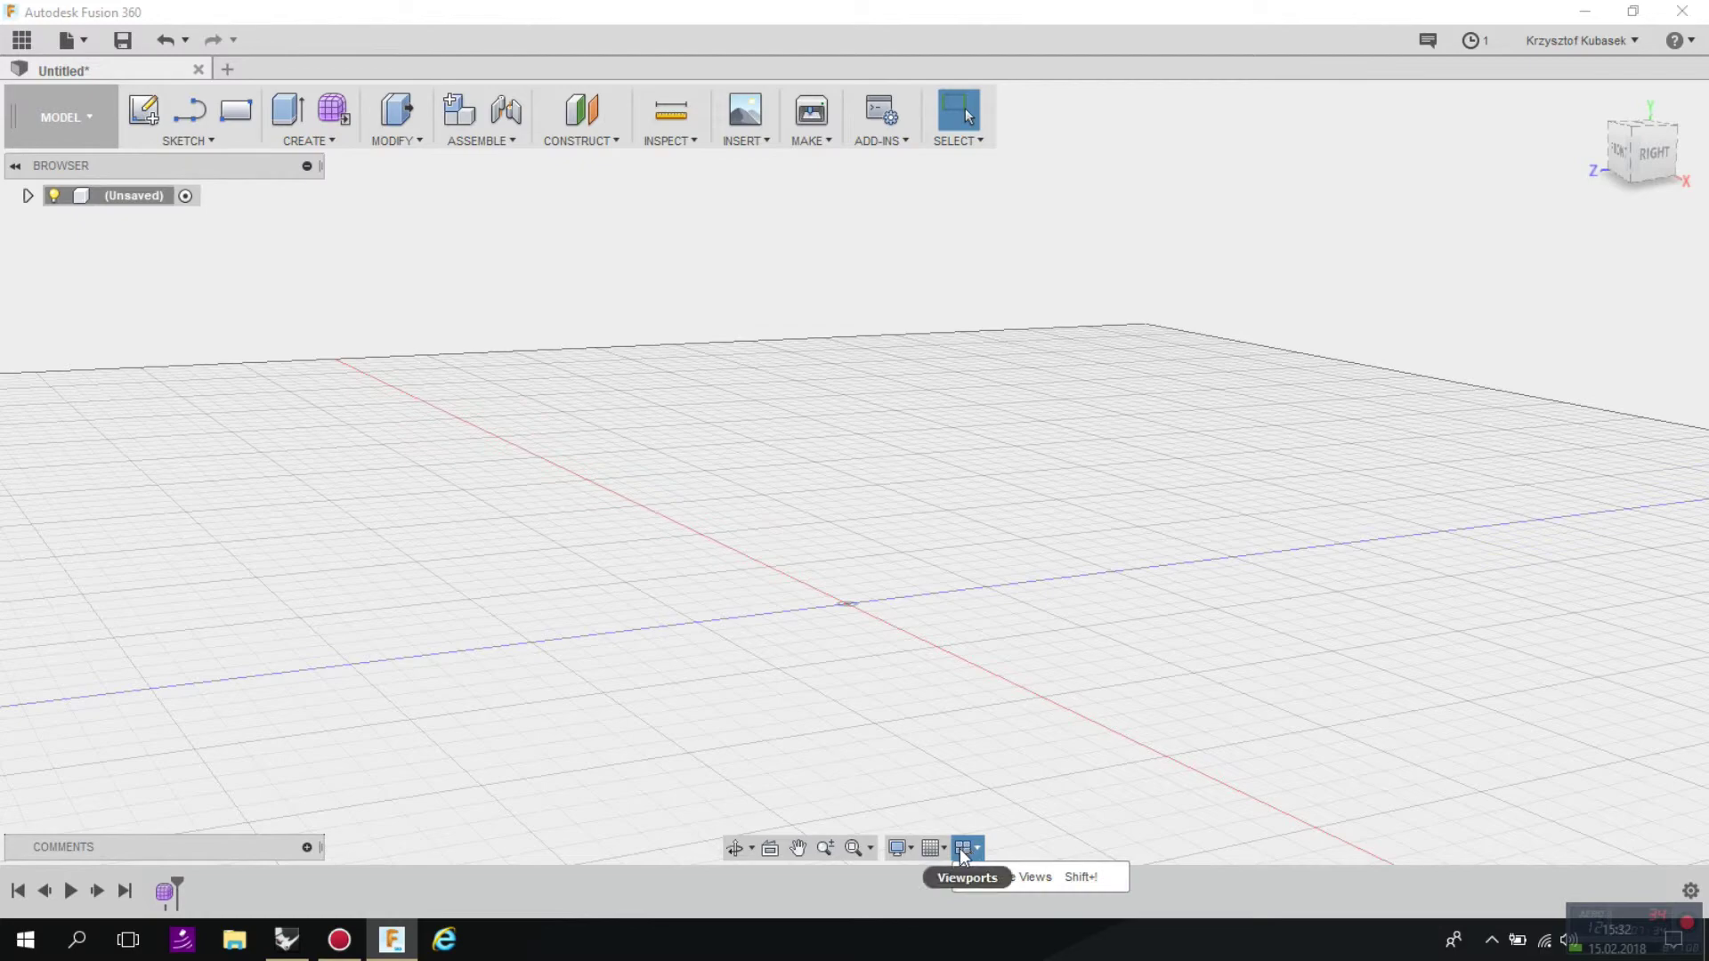
{"action": "middle_click_drag", "start_coordinate": [1001, 597], "coordinate": [1625, 177], "text": "shift"}
{"action": "middle_click_drag", "start_coordinate": [801, 465], "coordinate": [727, 376], "text": "shift"}
{"action": "key", "text": "Escape"}
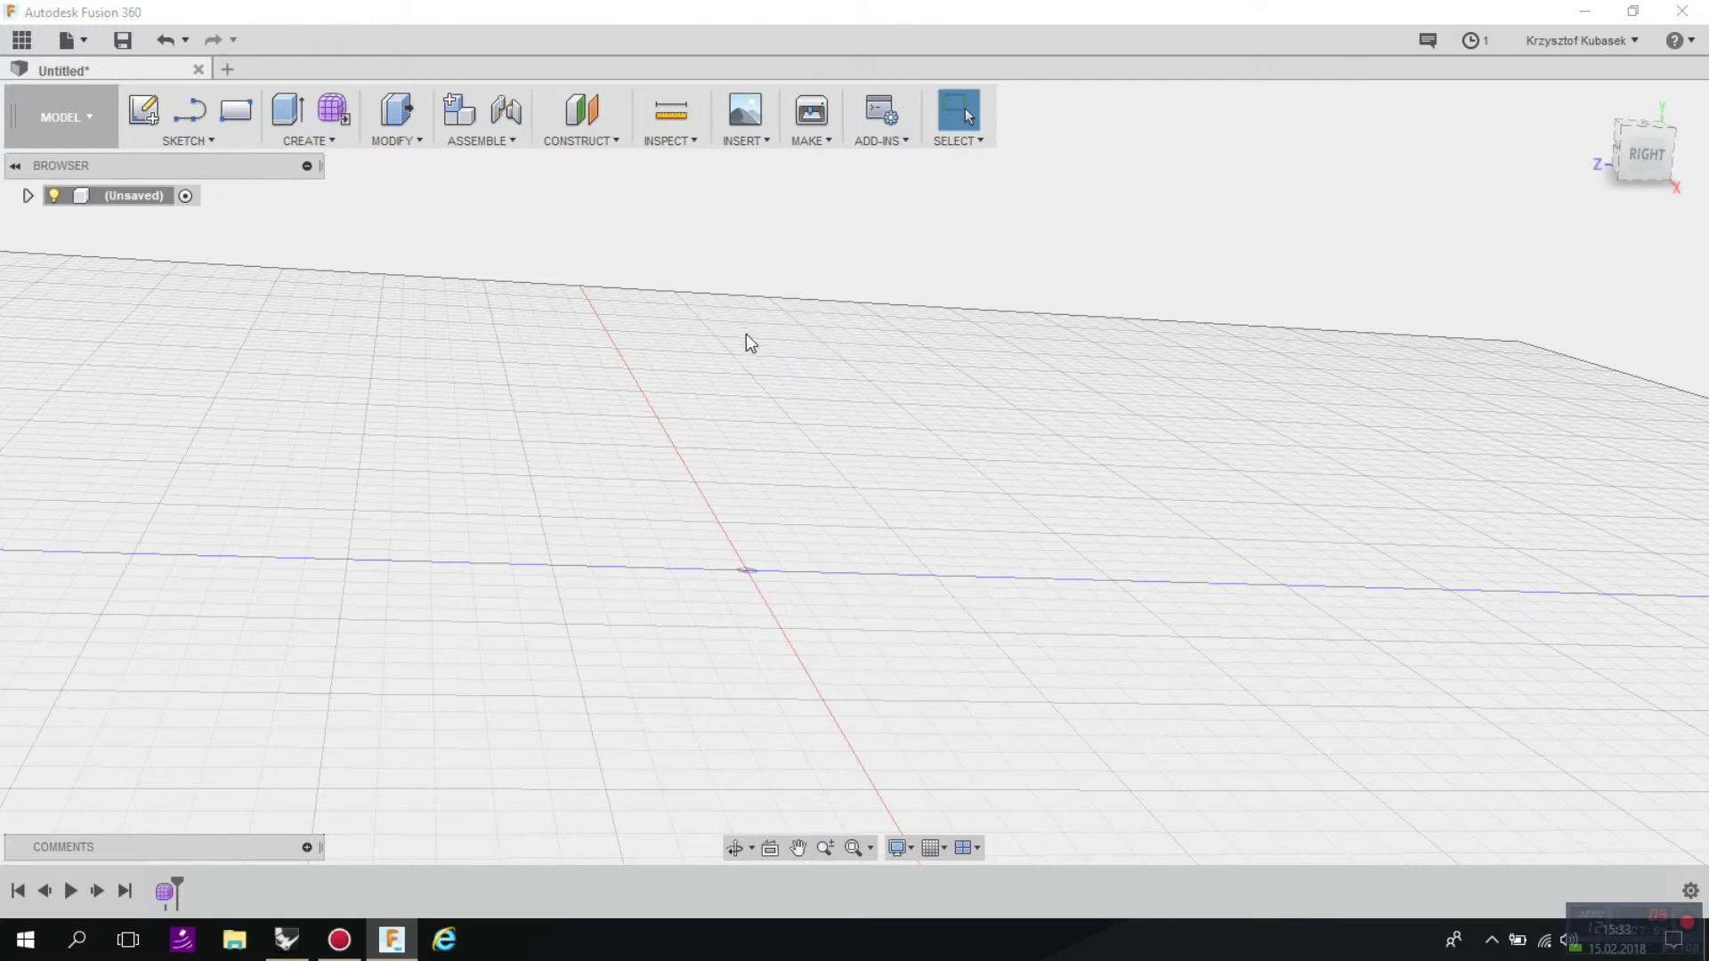
{"action": "middle_click_drag", "start_coordinate": [741, 345], "coordinate": [788, 354], "text": "shift"}
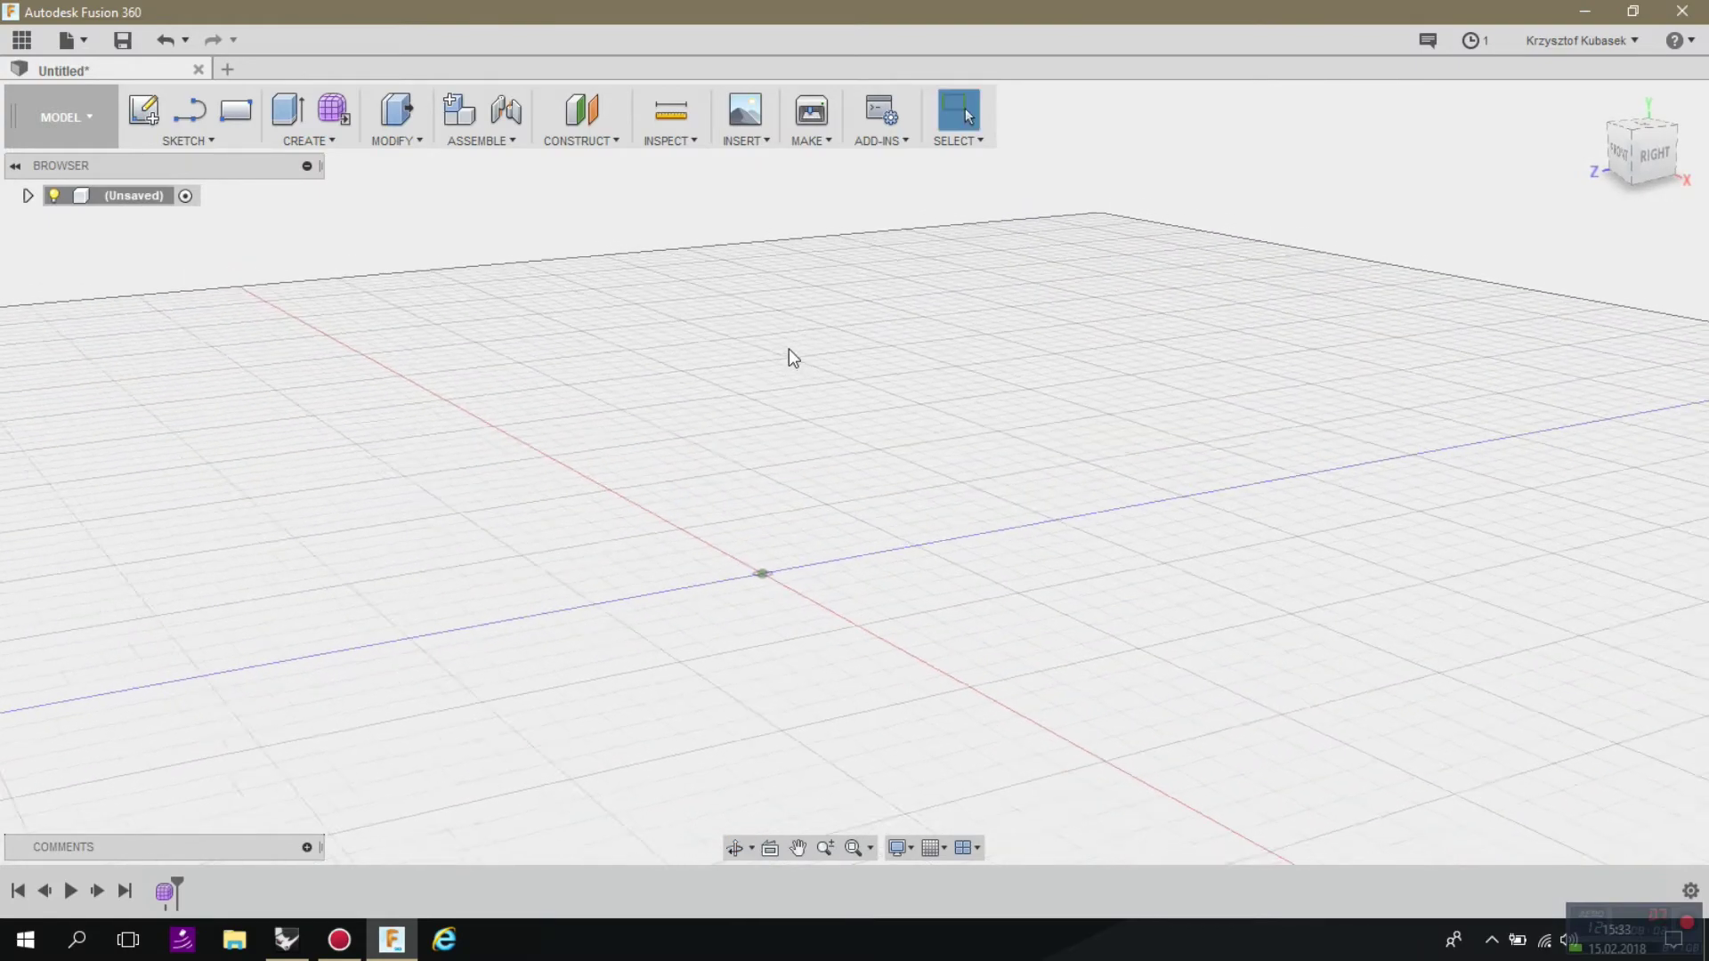